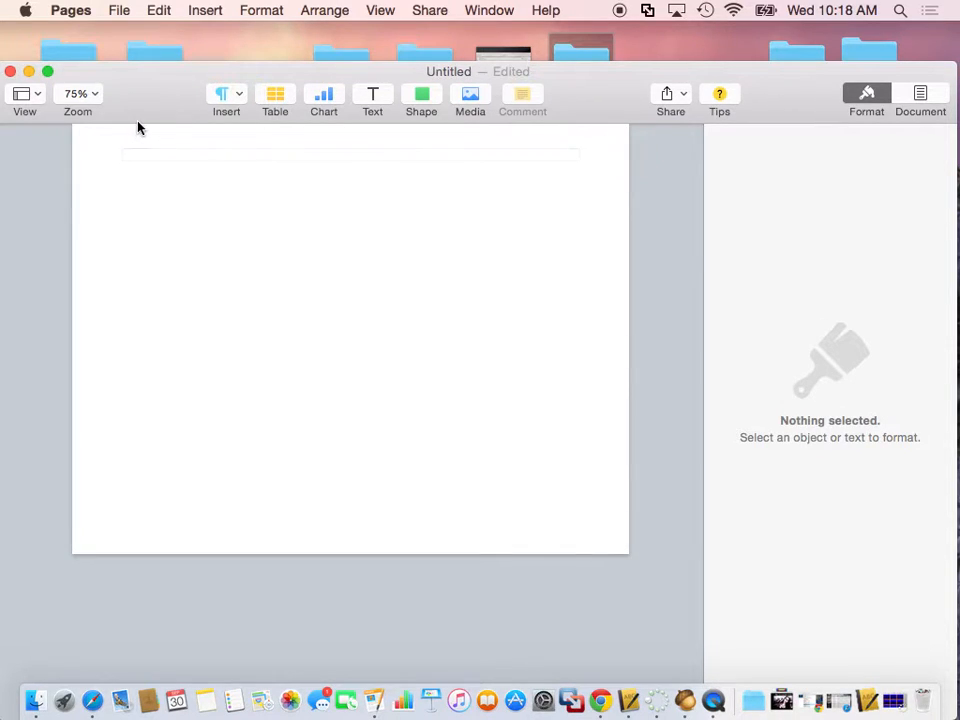
Insert a square shape and resize it into a rectangle about 3.75 in wide and 2 in high near the page's centre
drag(142, 111, 146, 99)
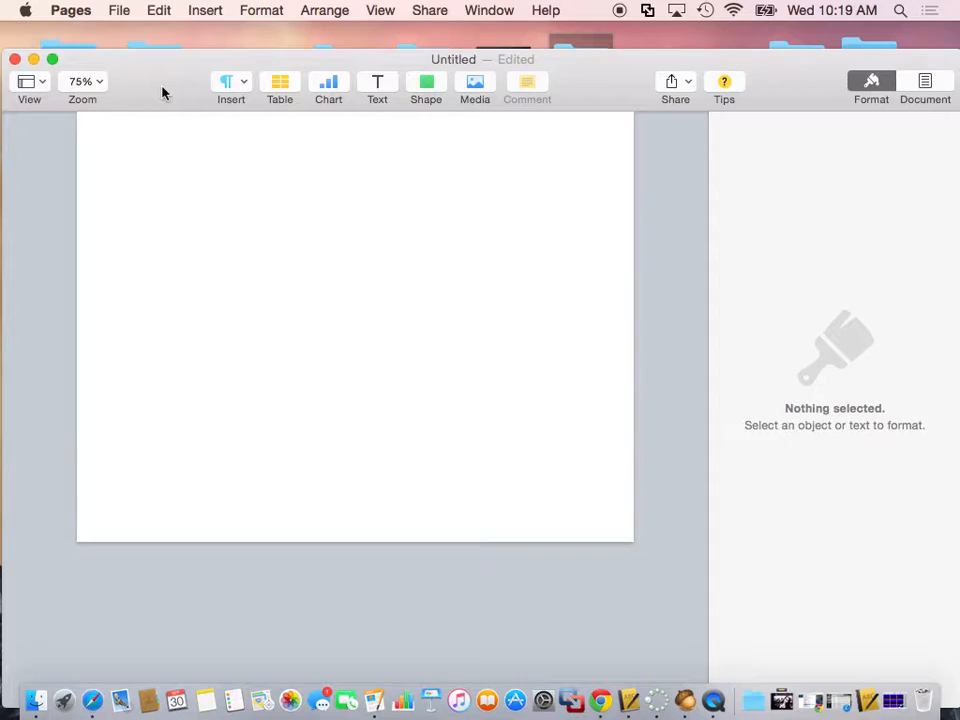
click(428, 86)
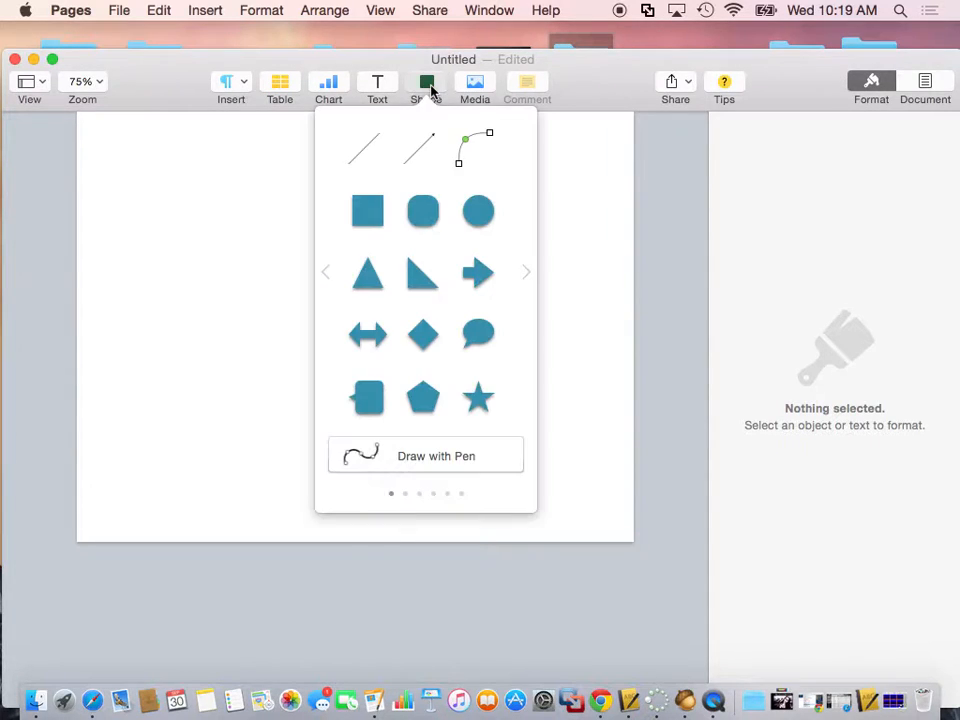
click(367, 213)
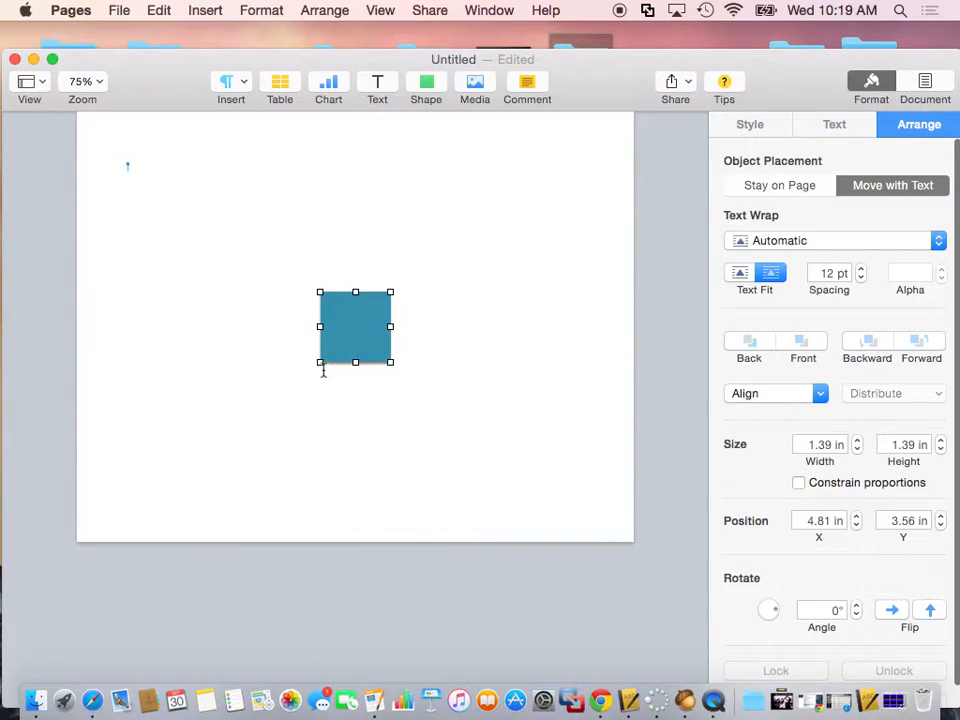
drag(318, 363, 362, 322)
drag(417, 345, 447, 370)
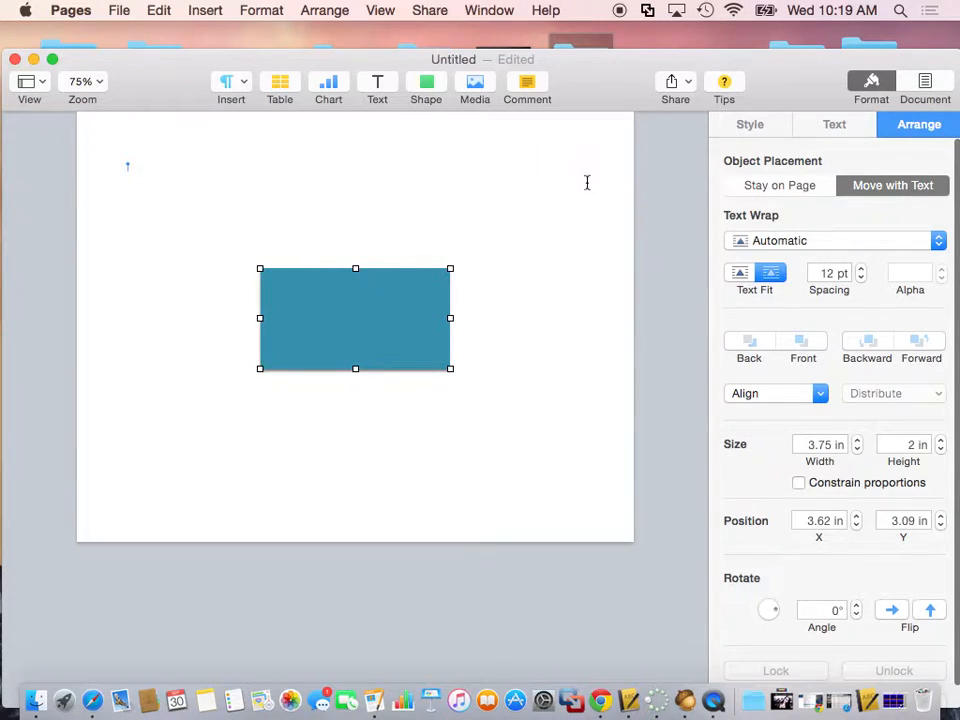
Apply the yellow shape style to the rectangle
click(428, 87)
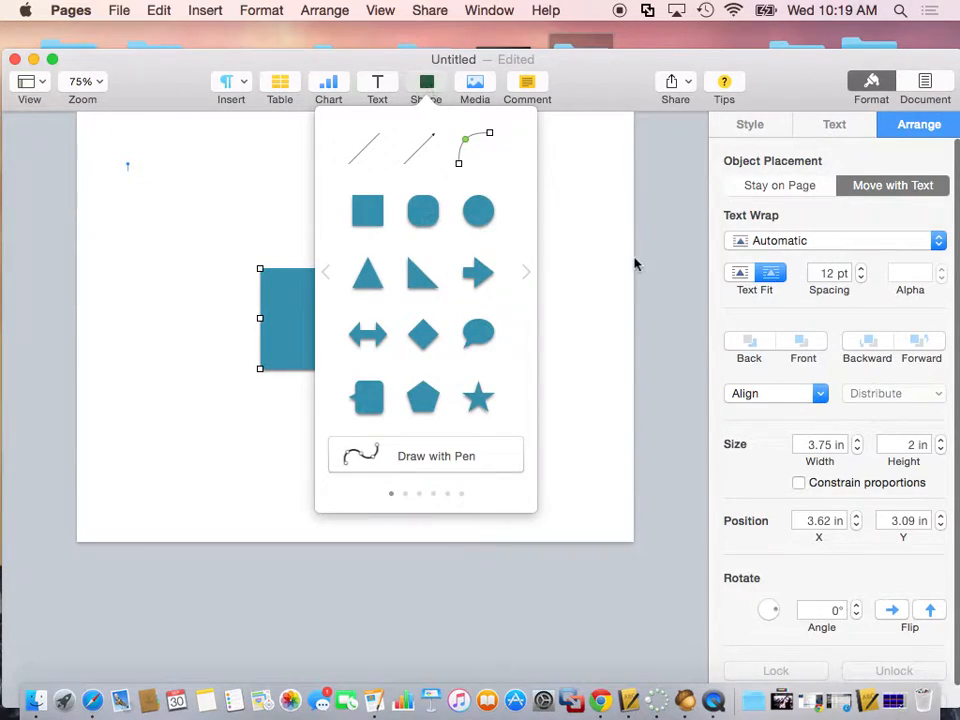
click(591, 257)
click(362, 328)
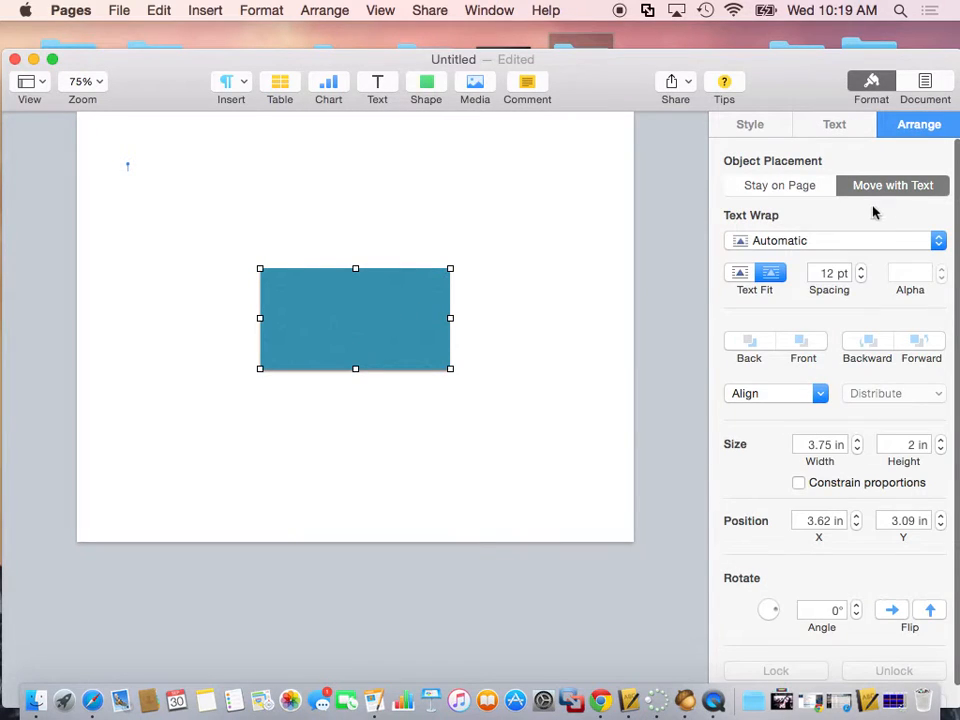
click(764, 127)
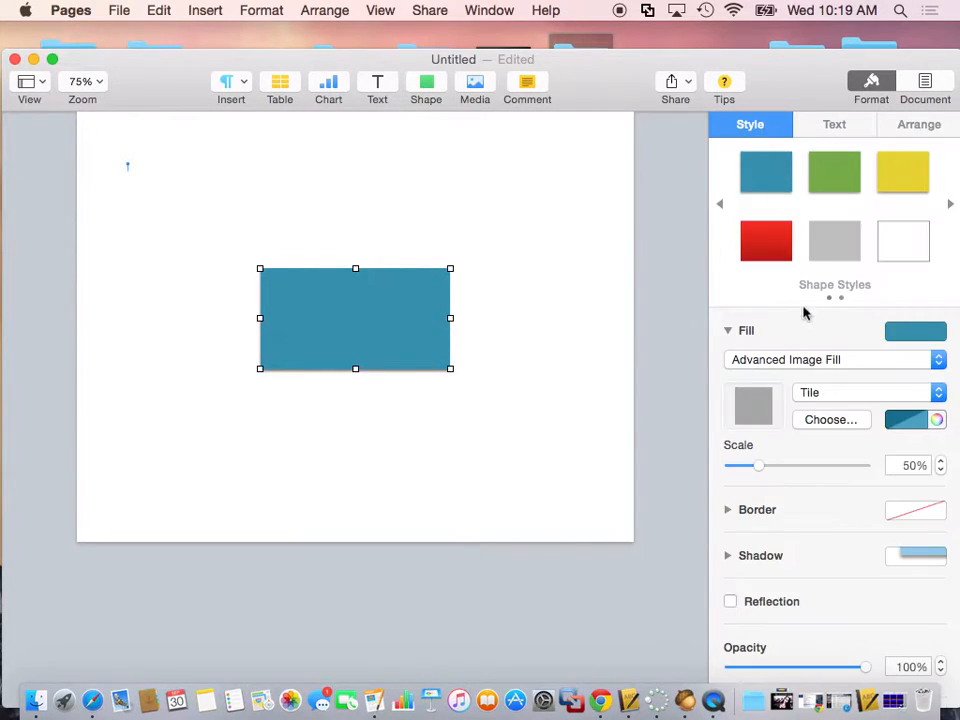
click(911, 180)
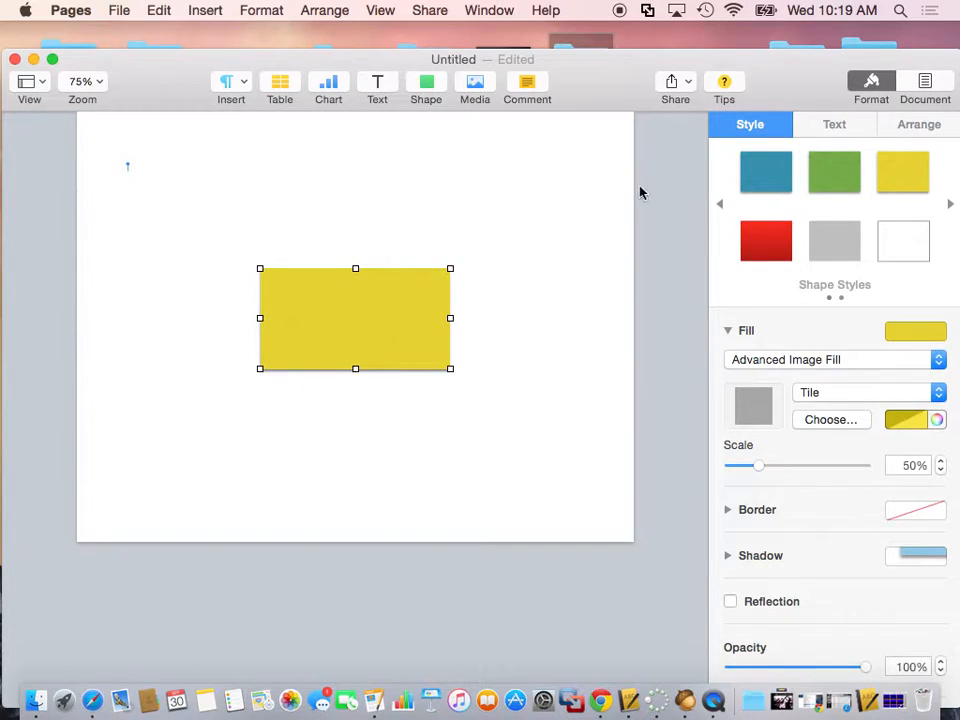
click(551, 197)
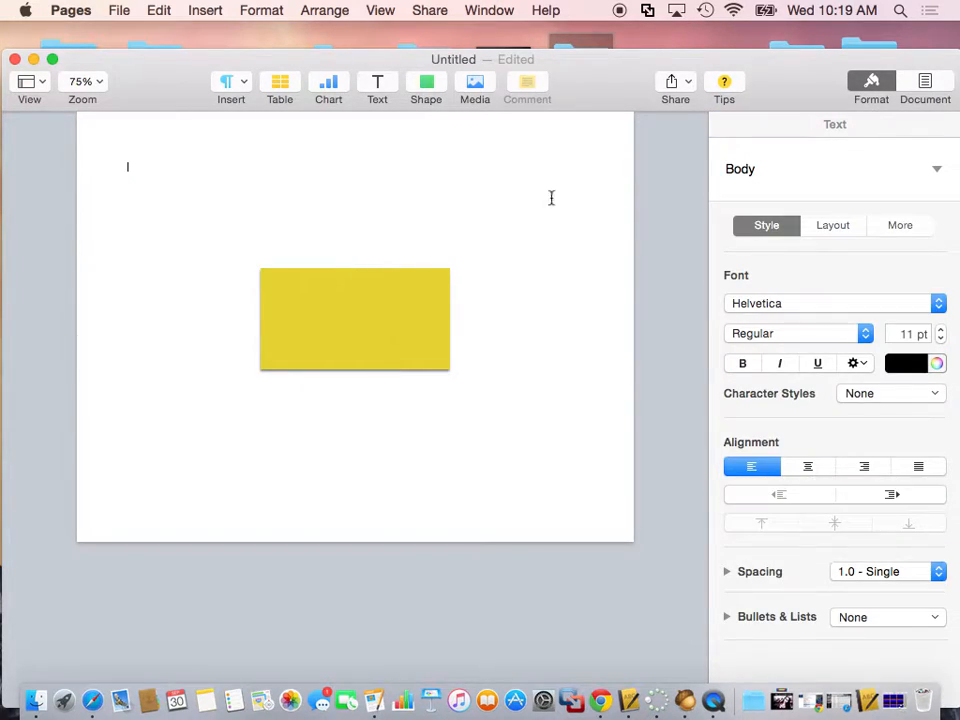
Draw a closed five-sided end wall with the pen, joining the rectangle's right edge and rising to a peak above it
click(426, 85)
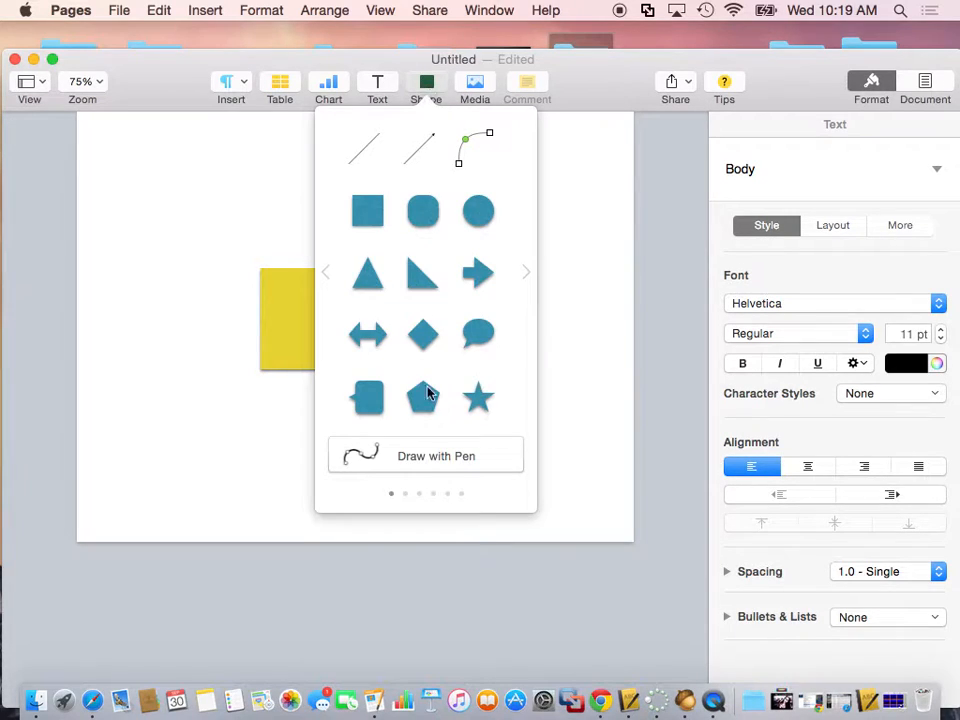
click(418, 455)
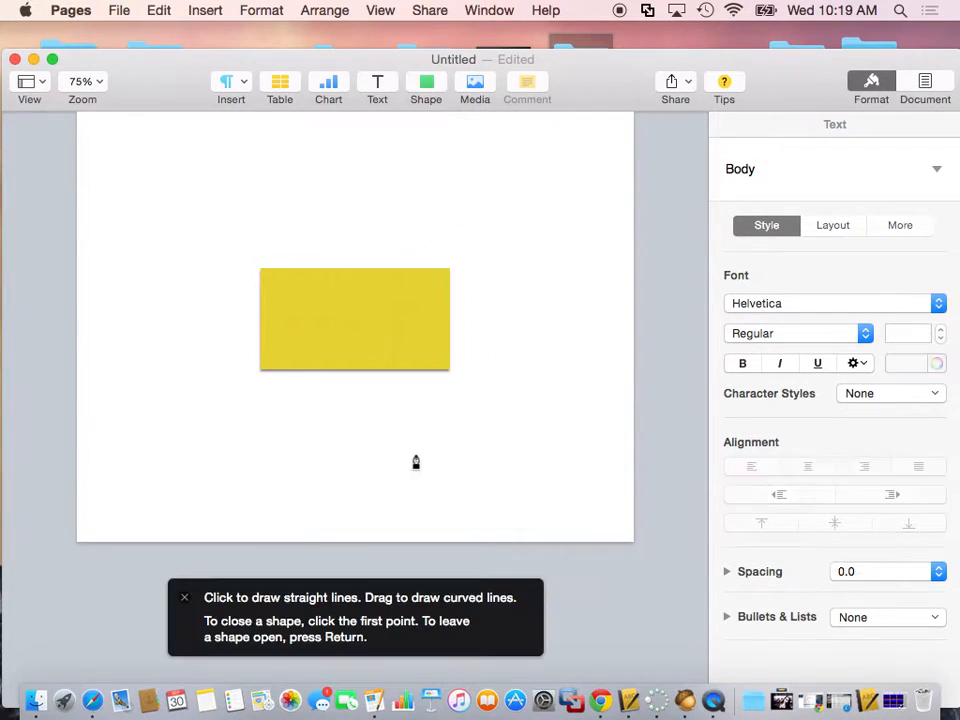
click(451, 371)
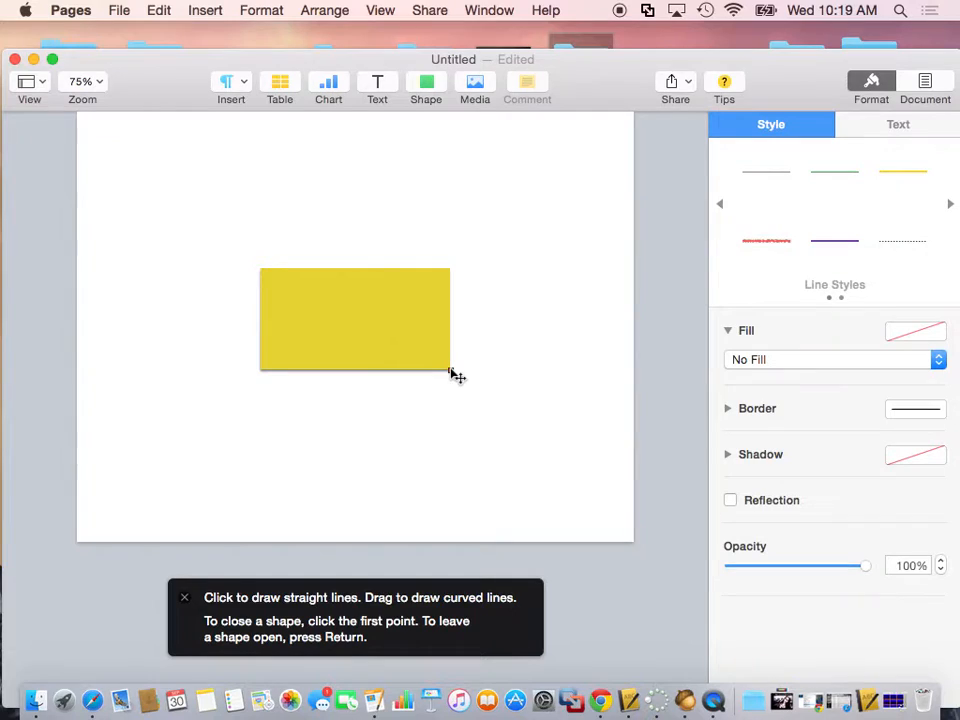
click(541, 296)
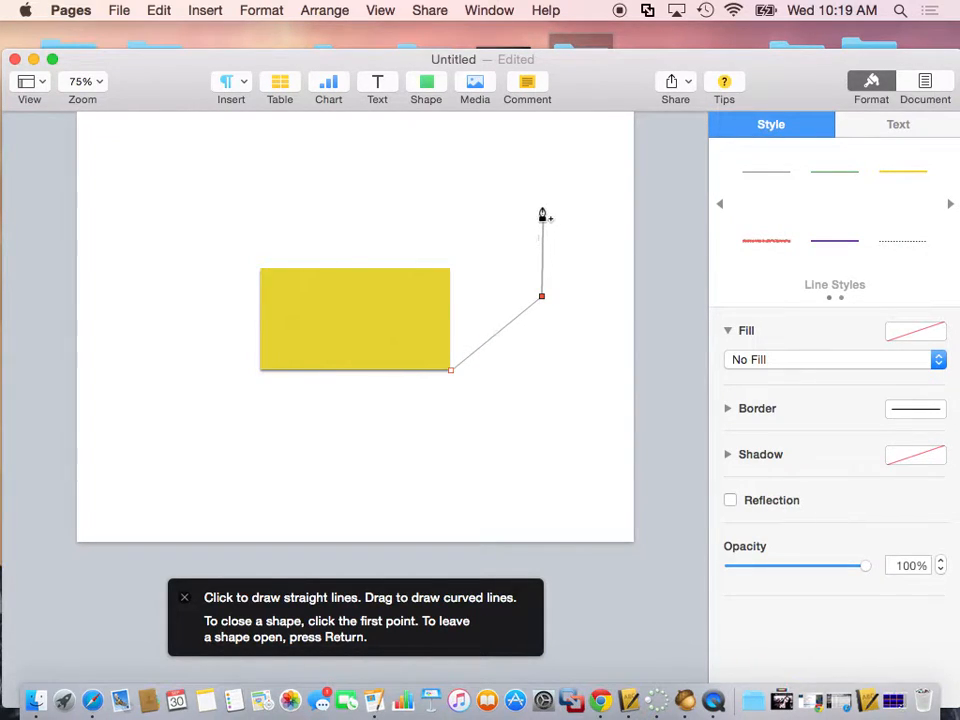
click(542, 205)
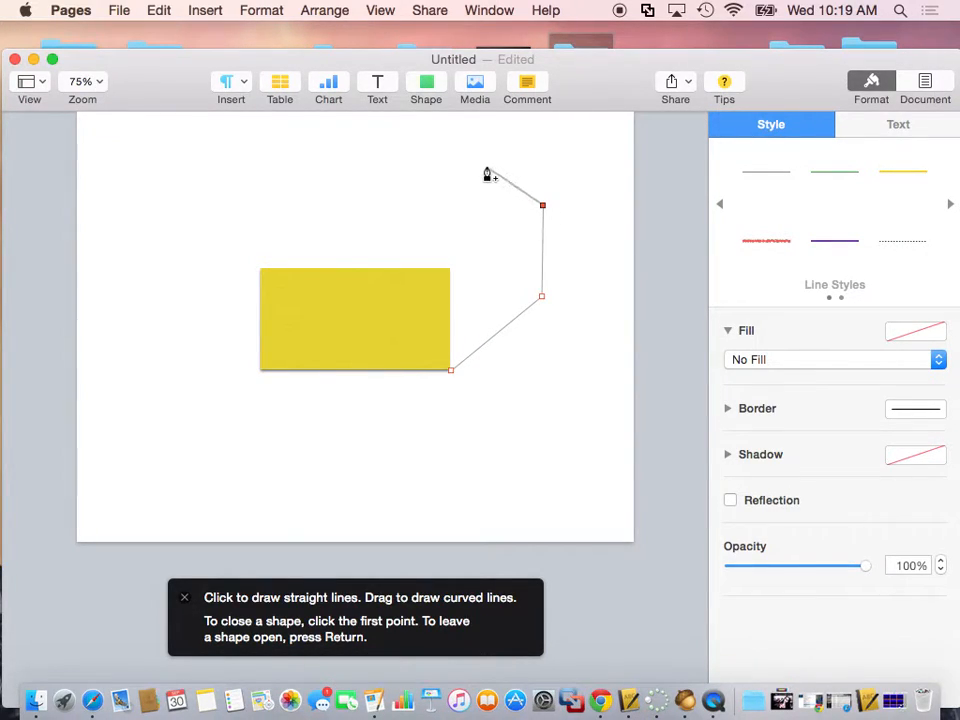
click(487, 166)
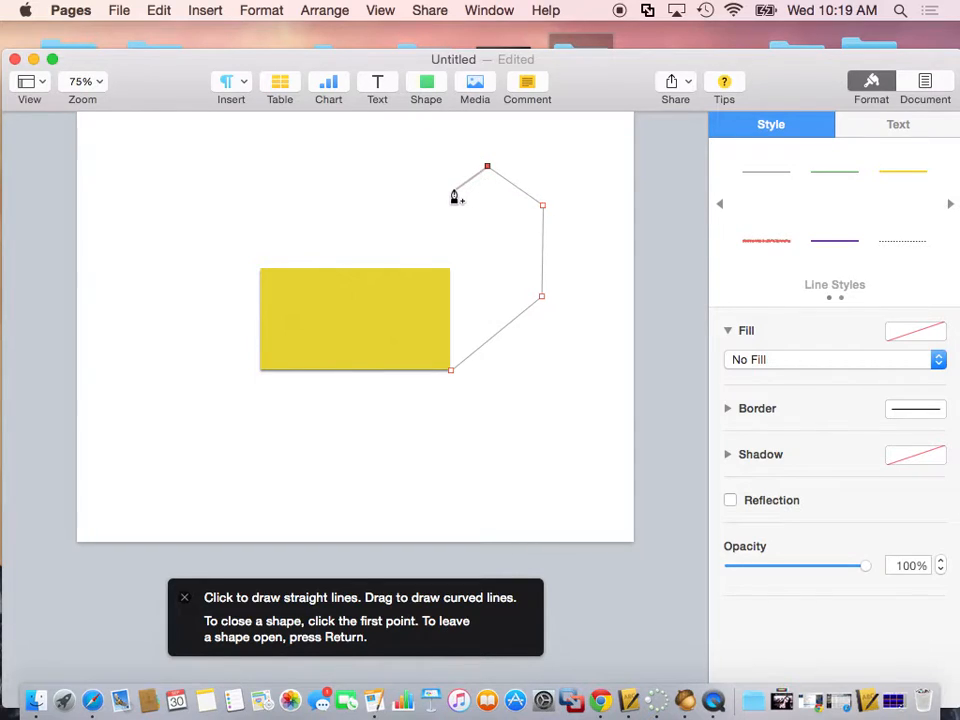
click(450, 268)
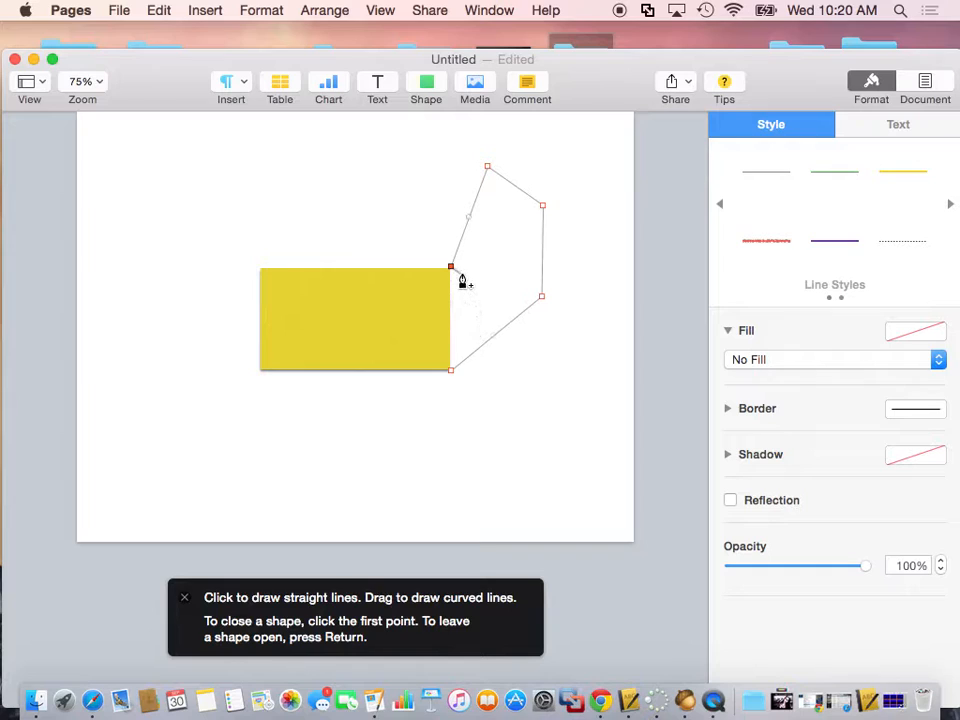
click(450, 371)
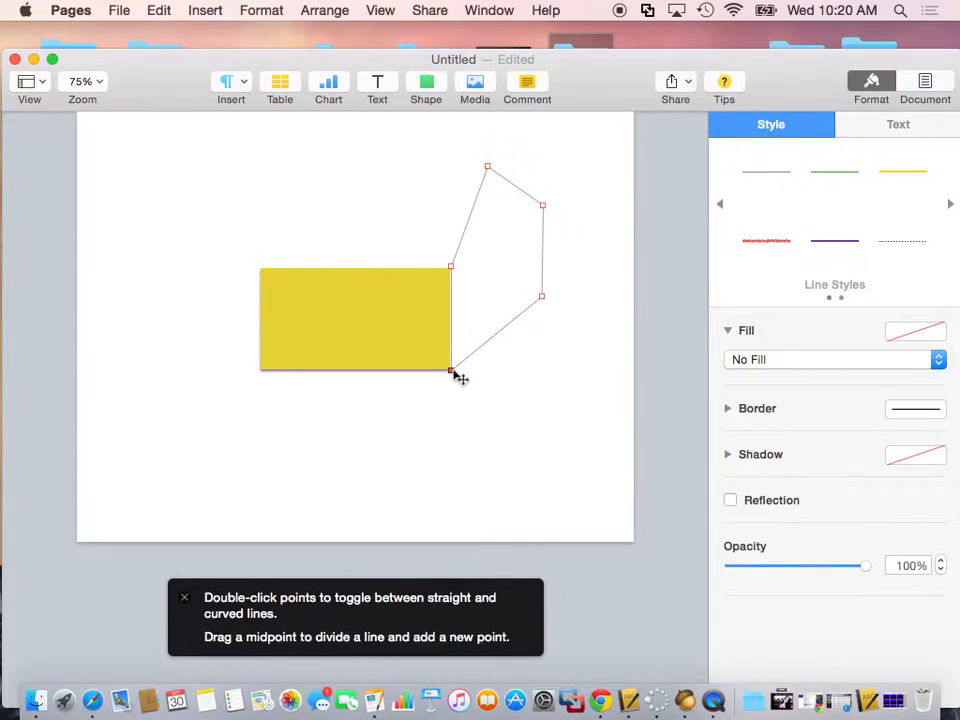
Give the five-sided wall a color fill in the yellow one shade darker than the lightest
click(786, 361)
click(787, 377)
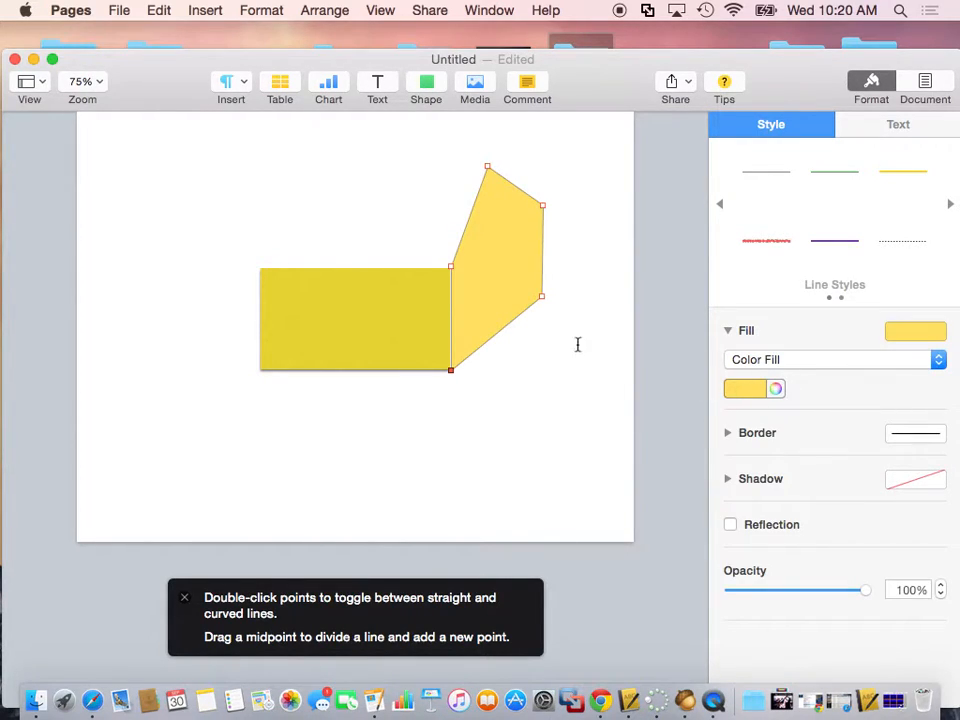
click(754, 389)
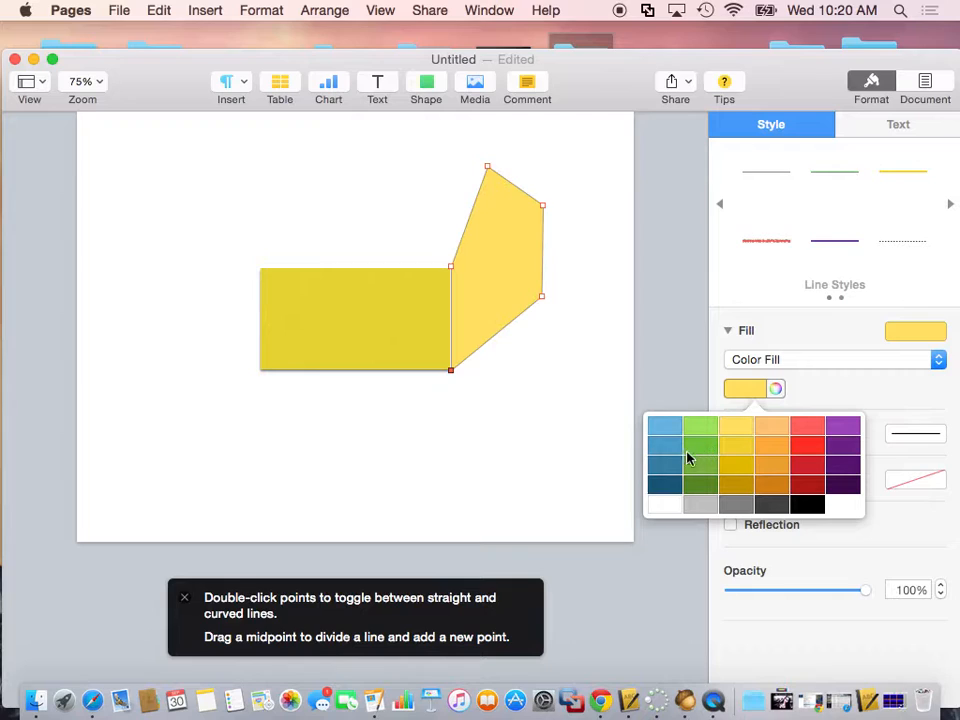
click(748, 450)
click(589, 407)
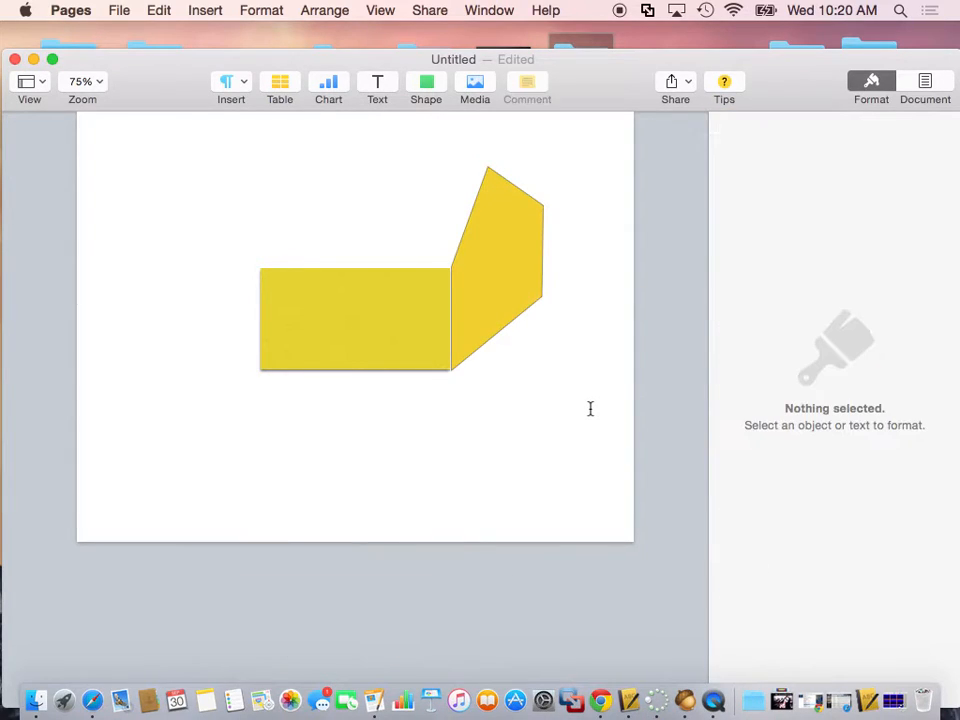
click(500, 280)
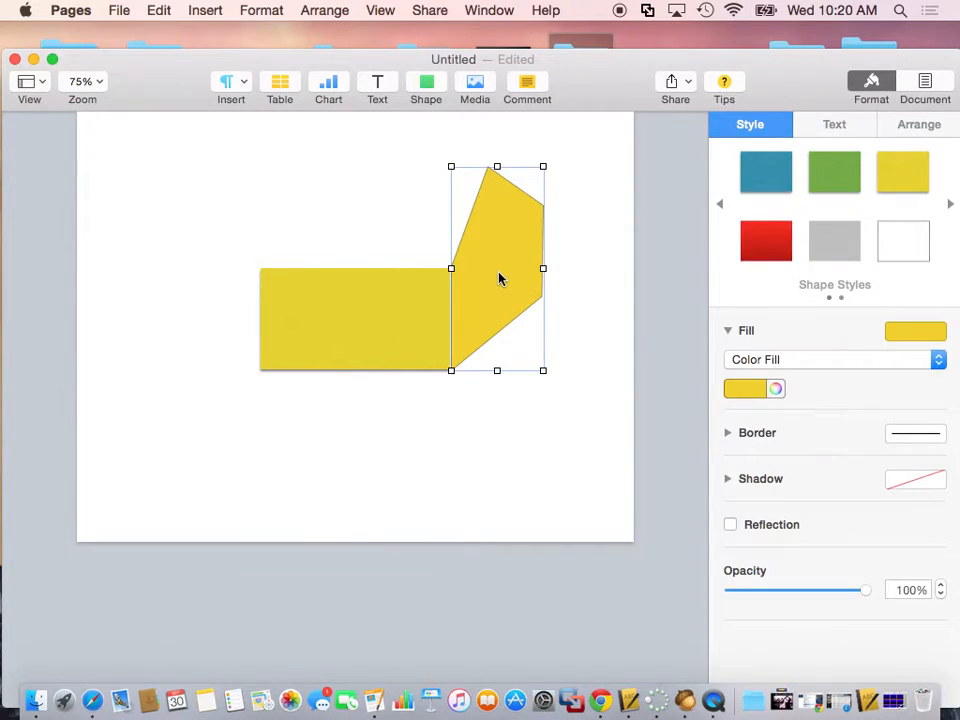
double_click(499, 221)
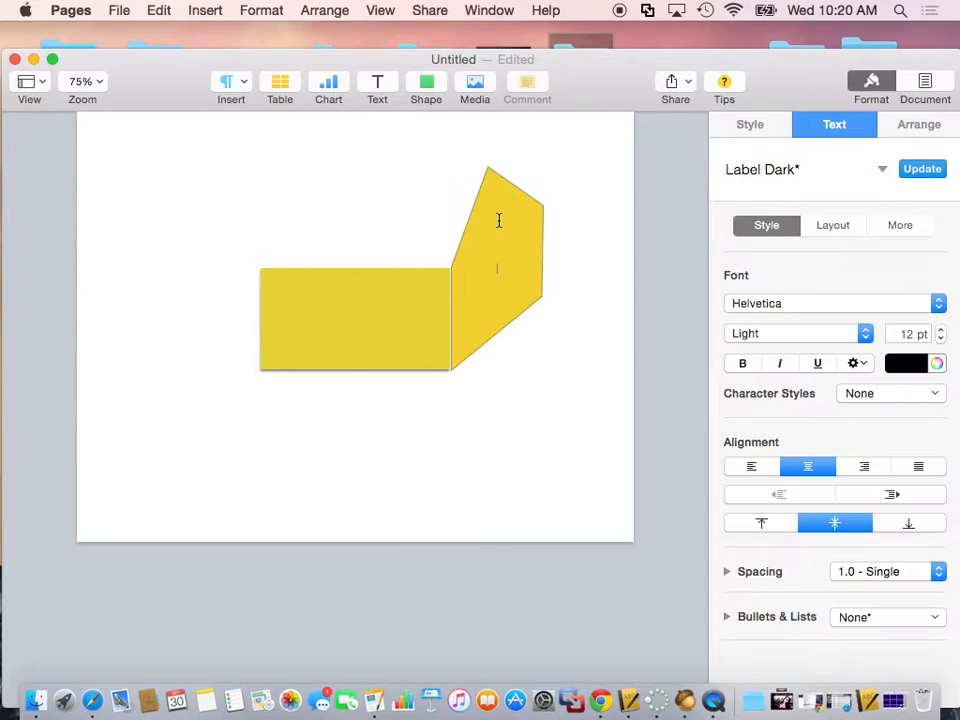
click(525, 315)
click(506, 268)
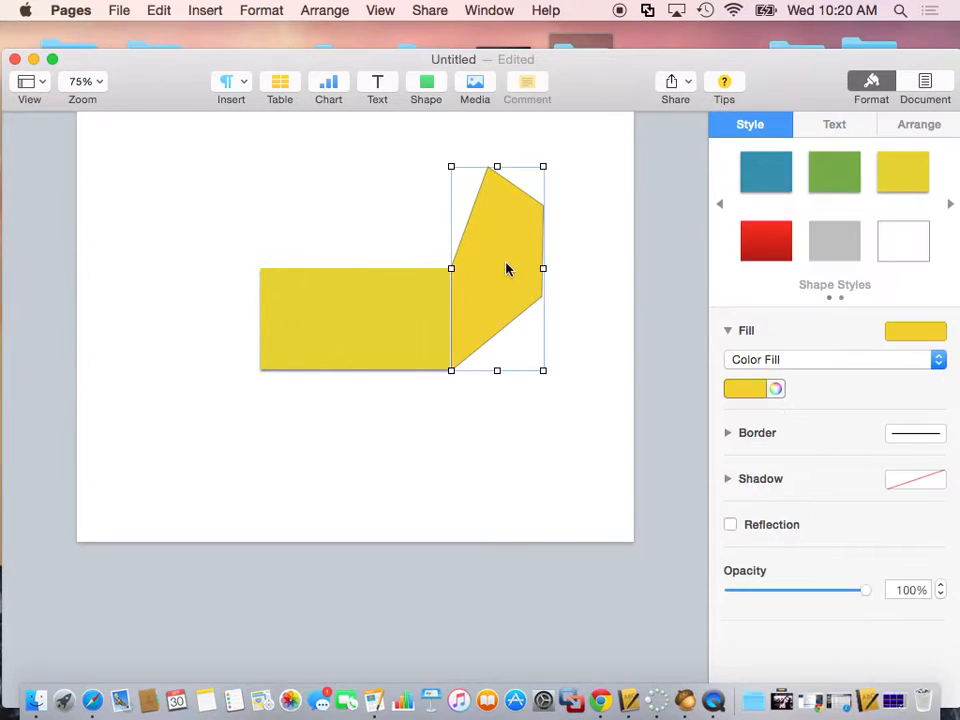
click(531, 372)
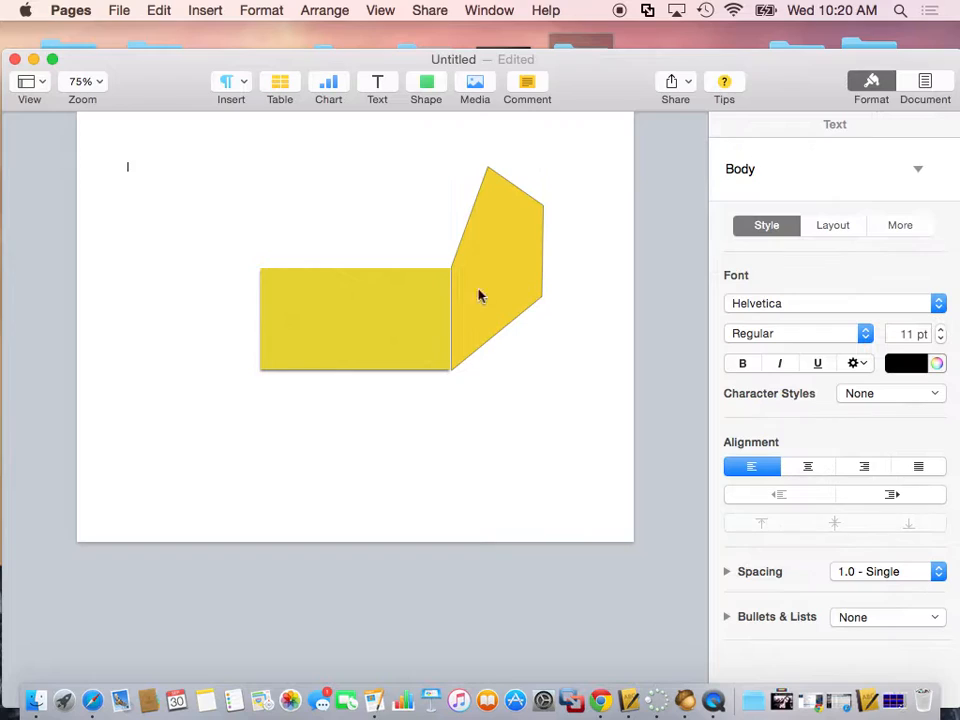
Draw a closed four-sided roof panel with the pen, running from the end wall's sloping left edge to above the rectangle's left end
click(426, 86)
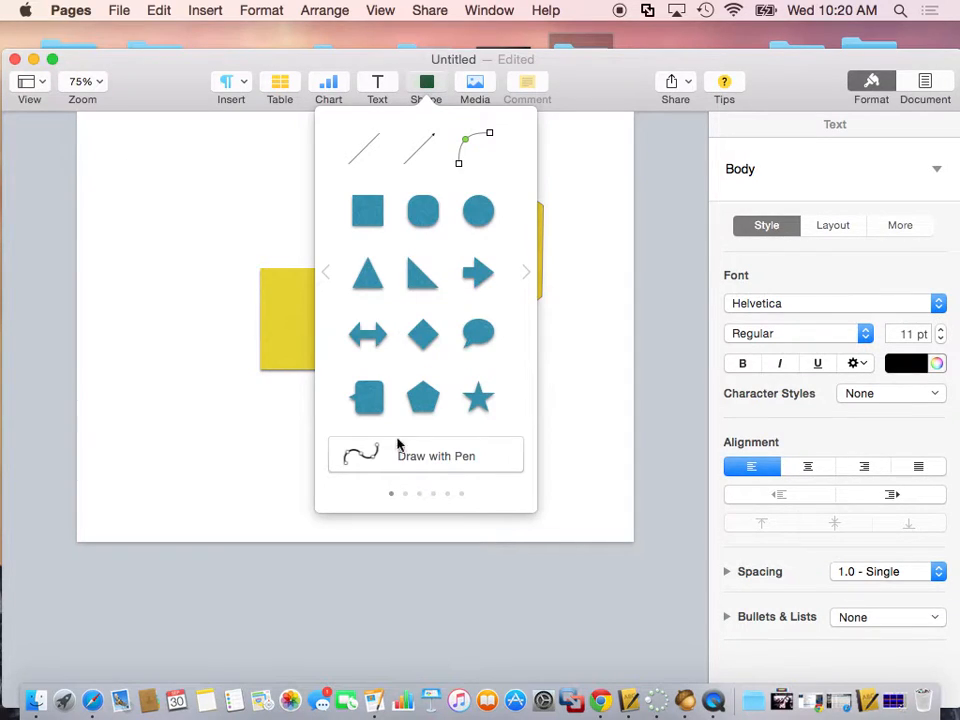
click(416, 457)
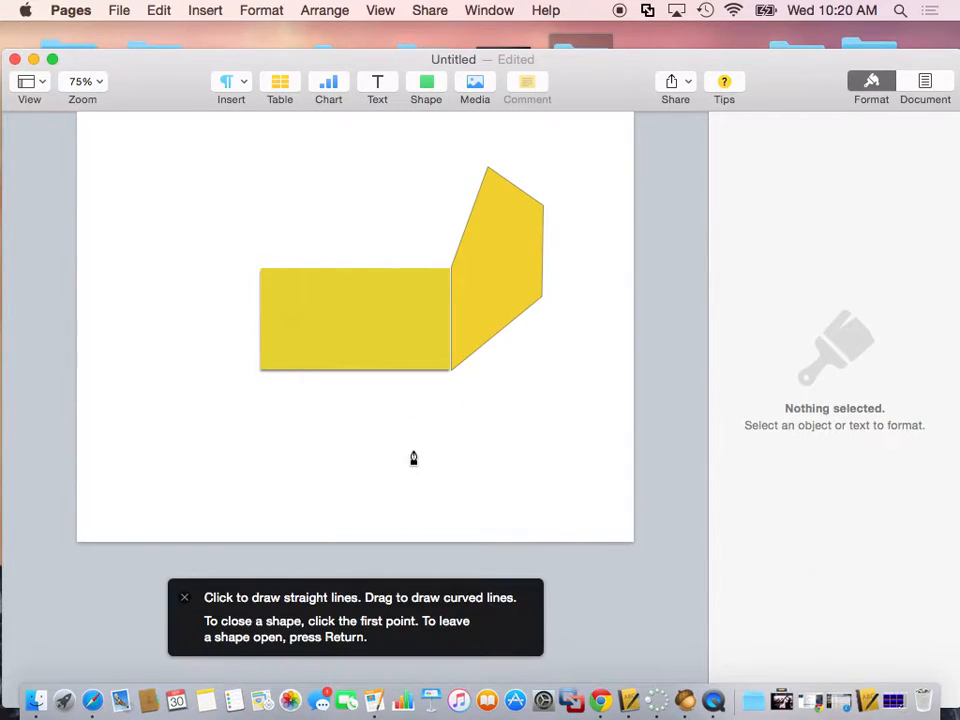
click(449, 266)
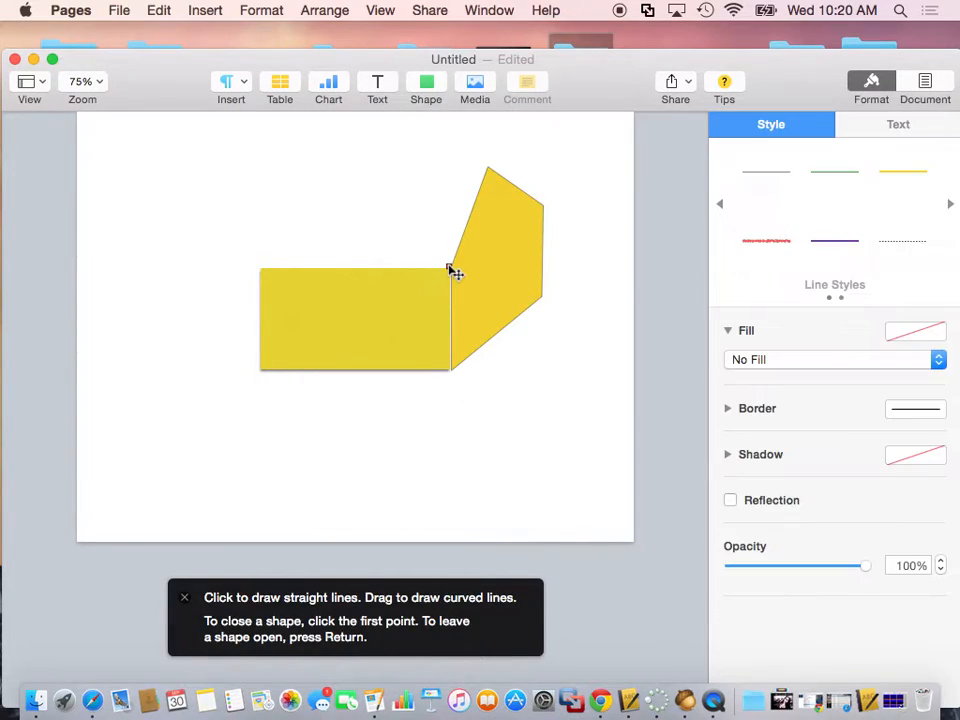
click(487, 167)
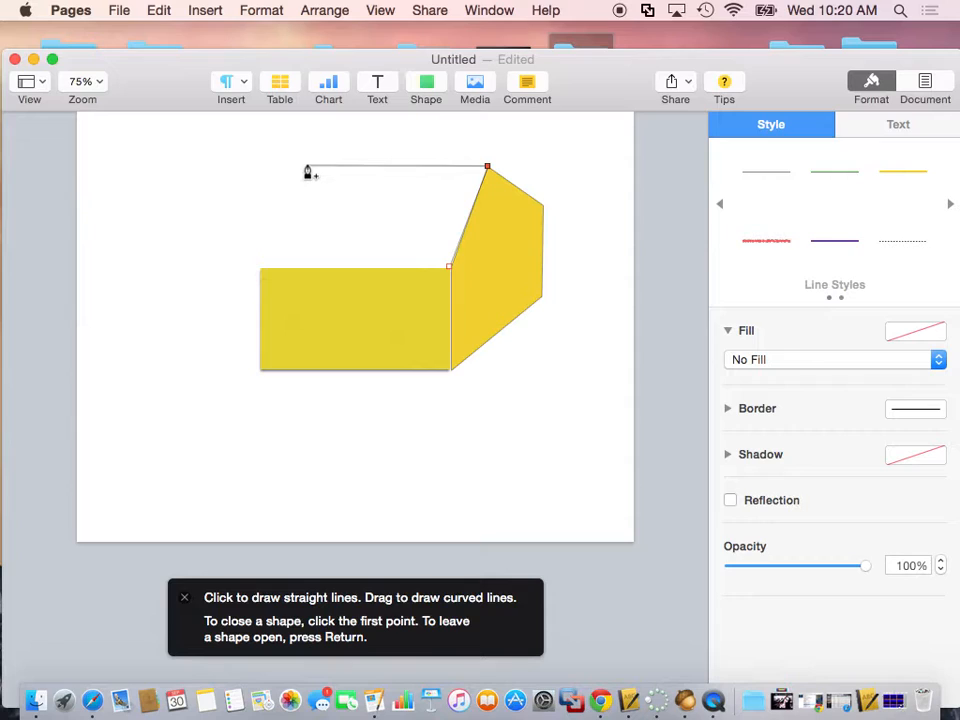
click(307, 164)
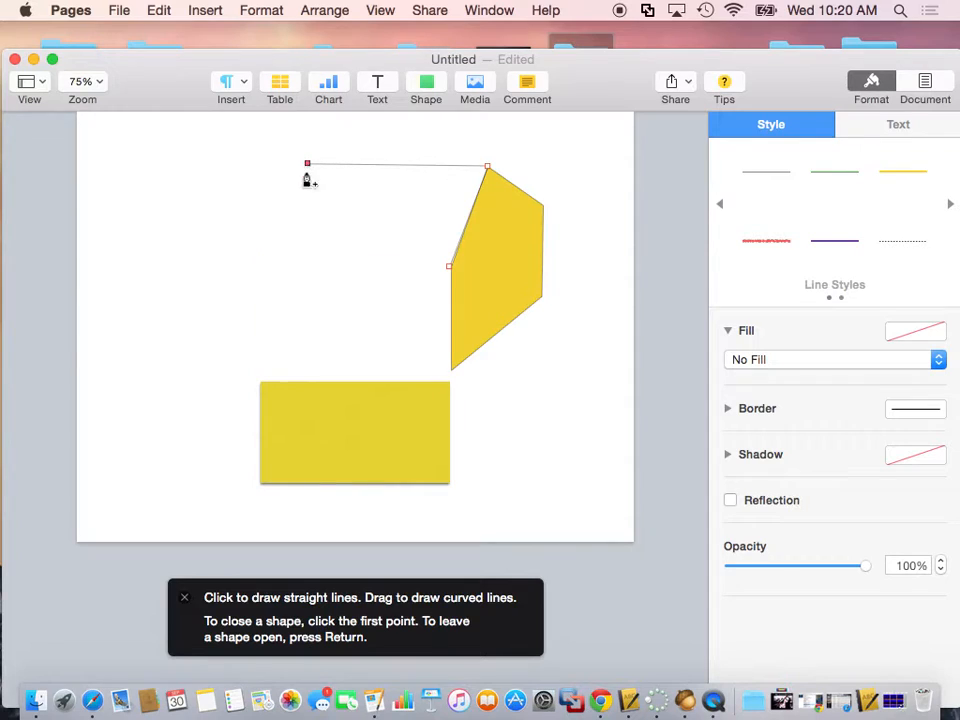
click(265, 260)
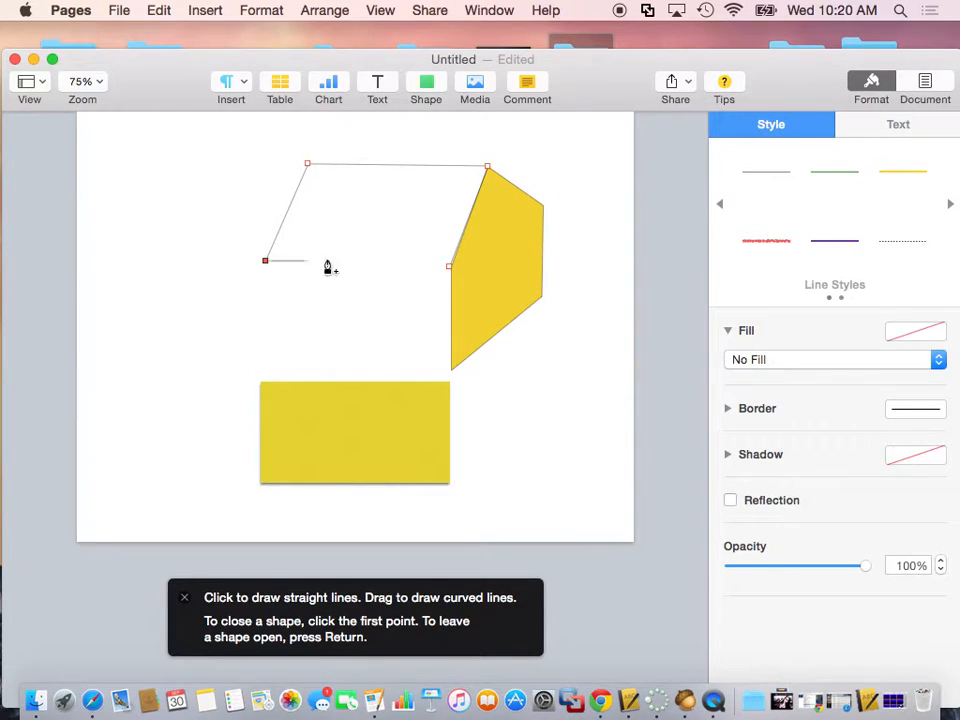
click(449, 268)
key(Return)
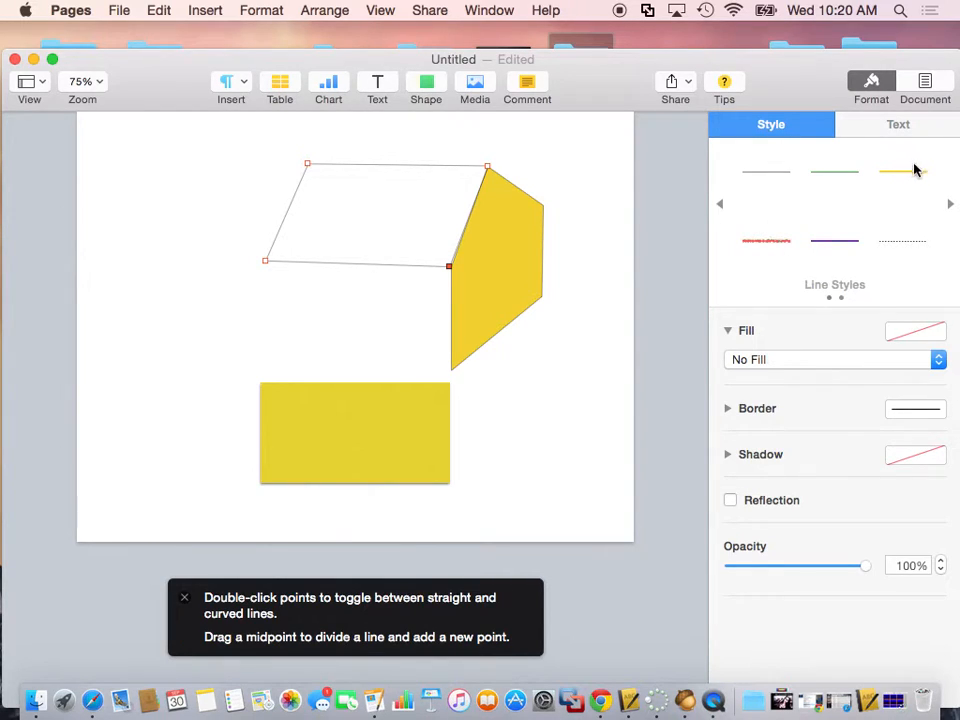
Apply a yellow color fill to the four-sided roof panel and leave its point editing
click(796, 360)
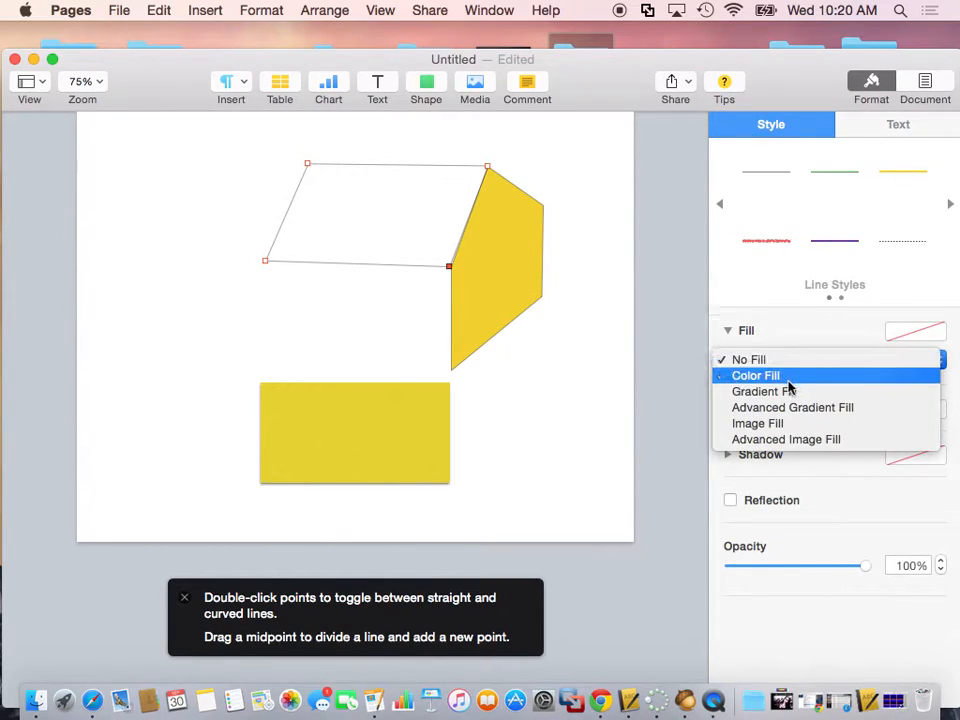
click(789, 376)
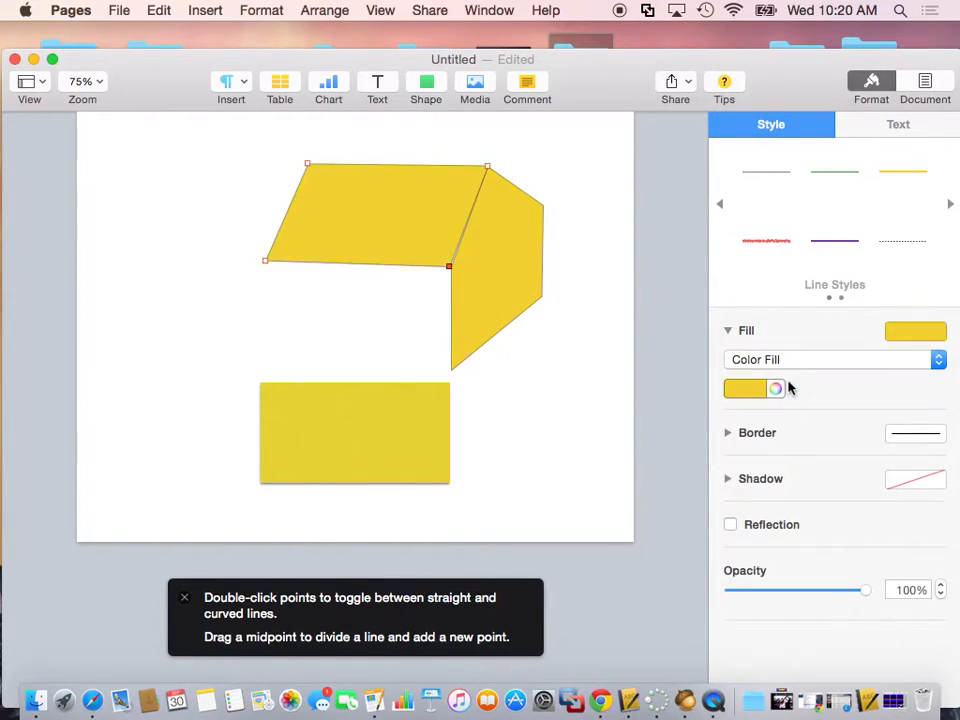
click(396, 468)
Set the yellow rectangle's object placement to Stay on Page and check the placement of the end wall and roof panel
click(394, 446)
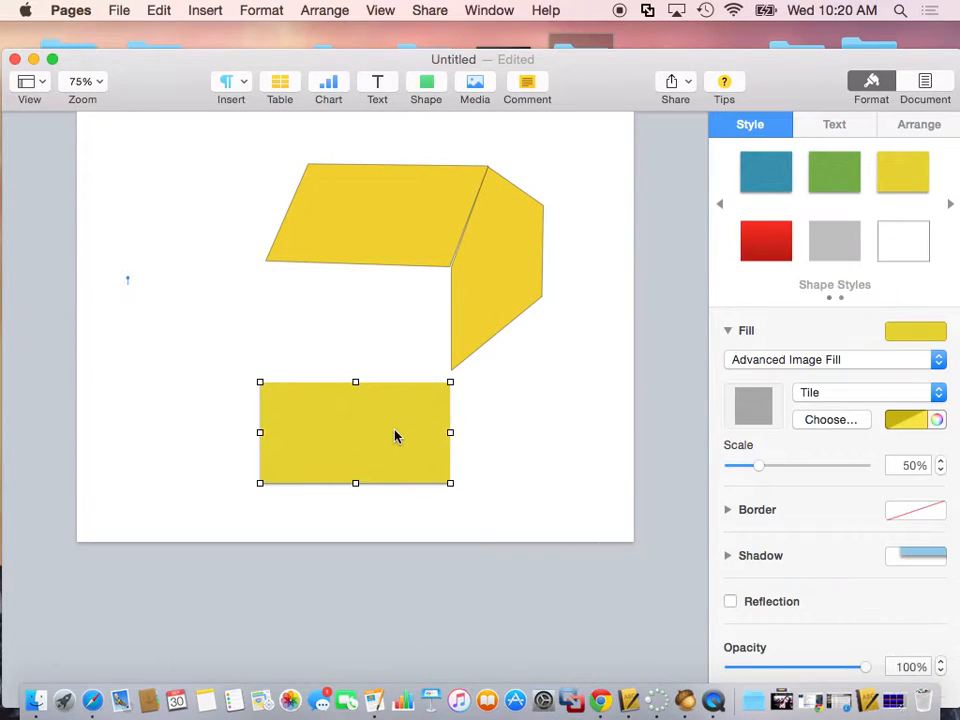
click(920, 126)
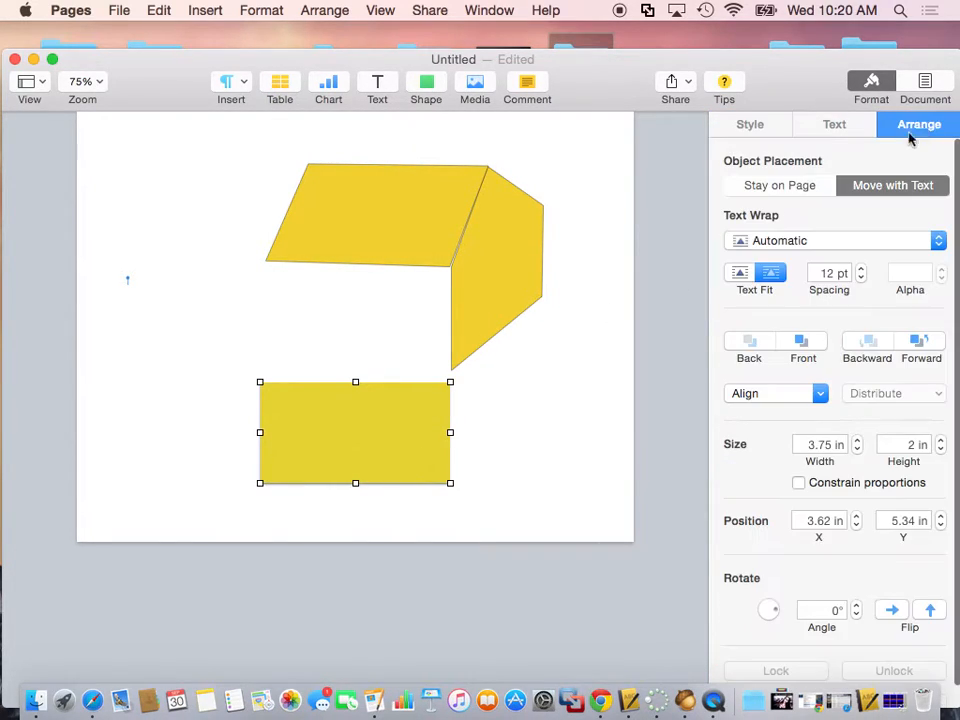
click(777, 194)
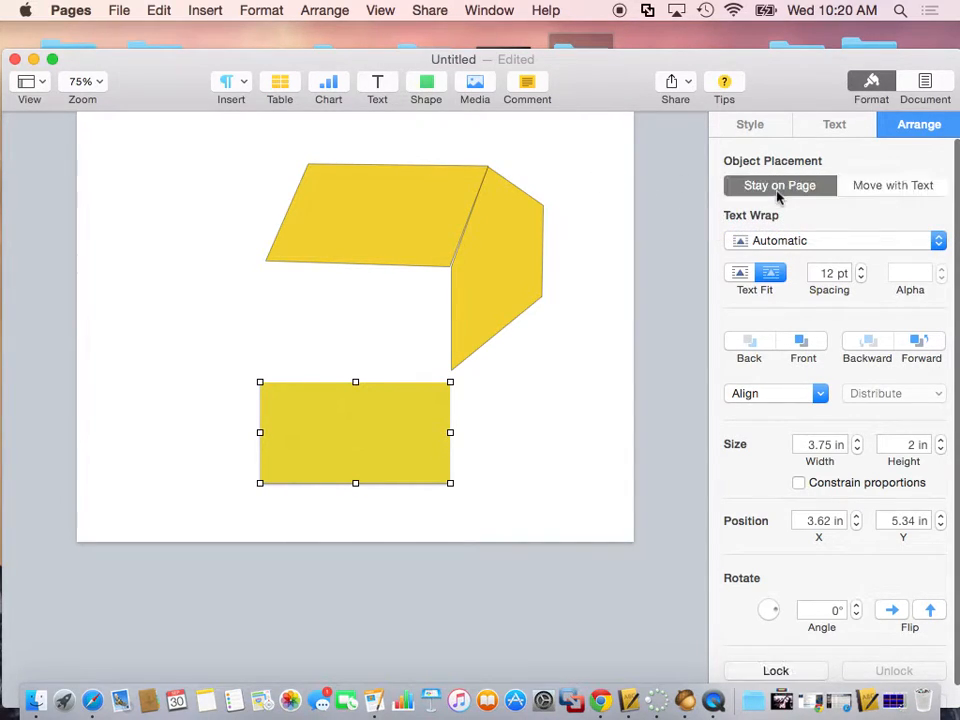
click(516, 283)
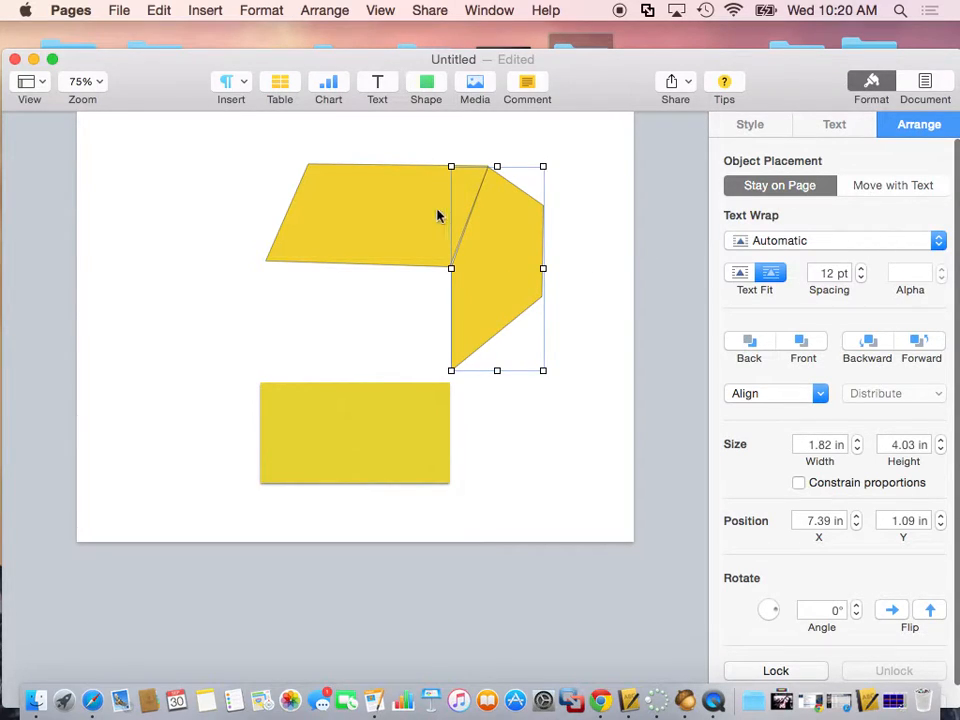
click(415, 223)
Move the rectangle up under the roof panel and against the end wall, to about X 3.62 in, Y 3.07 in
click(381, 446)
key(Up)
key(Up)
key(Up)
key(Up)
key(Up)
key(Up)
key(Up)
key(Up)
key(Up)
key(Up)
key(Up)
key(Up)
key(Up)
key(Up)
key(Up)
key(Up)
key(Up)
key(Up)
key(Up)
key(Up)
key(Up)
key(Up)
key(Up)
key(Up)
key(Up)
key(Up)
key(Up)
key(Up)
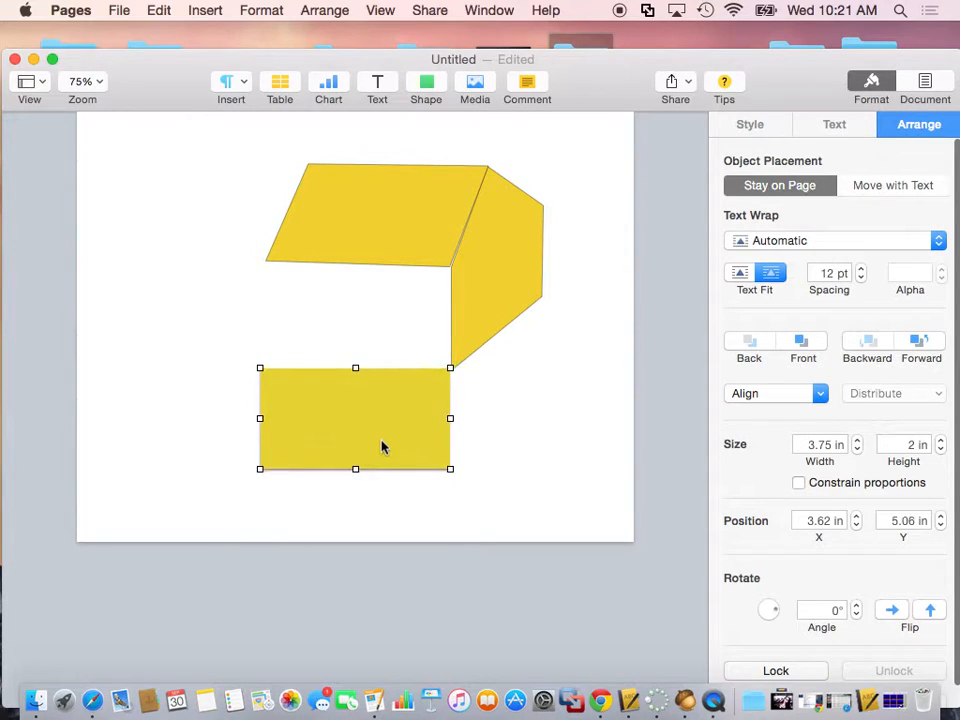
key(Up)
key(Up)
key(Up)
key(Up)
key(Up)
key(Up)
key(Up)
key(Up)
key(Up)
key(Up)
key(Up)
key(Up)
key(Up)
key(Up)
key(Up)
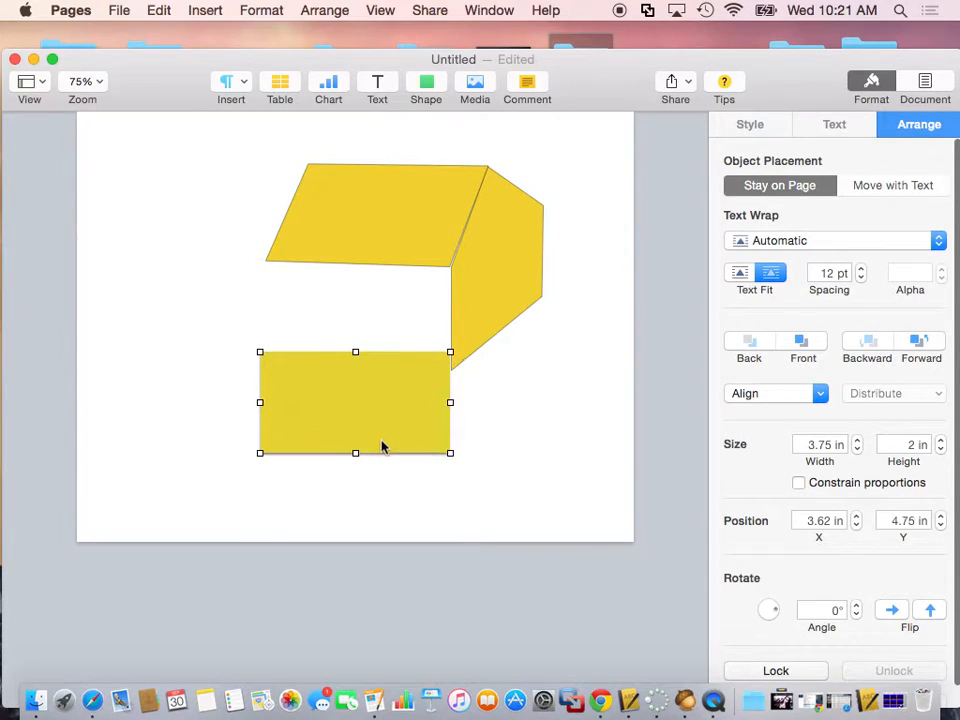
drag(372, 414, 369, 332)
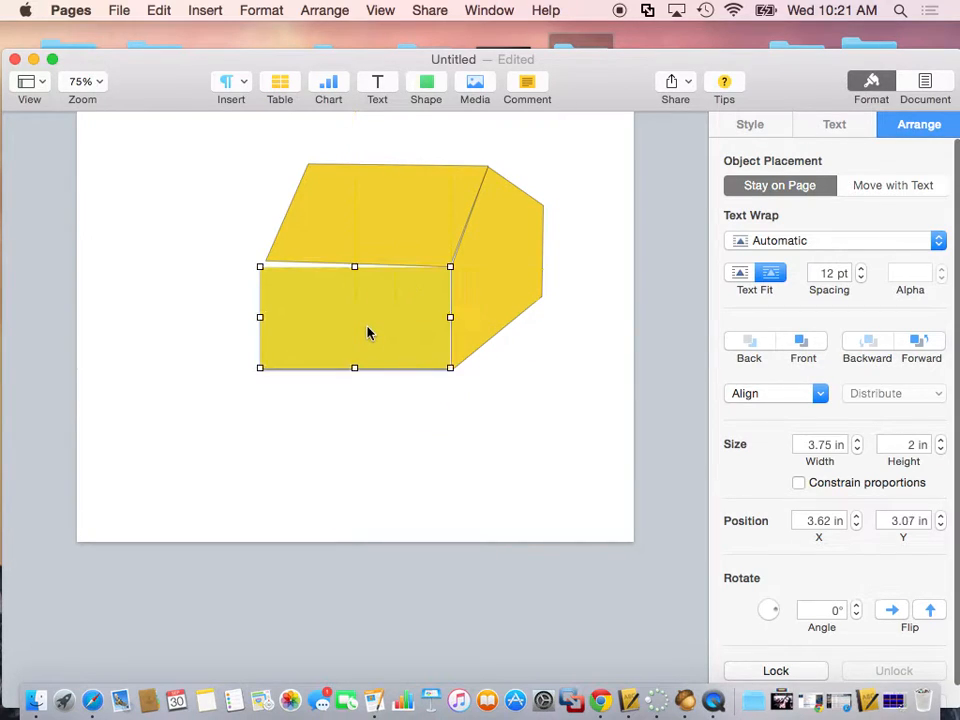
click(568, 354)
Add a square as a window about 0.69 by 0.63 in near the front wall's left end, placed to Stay on Page
drag(589, 84, 574, 84)
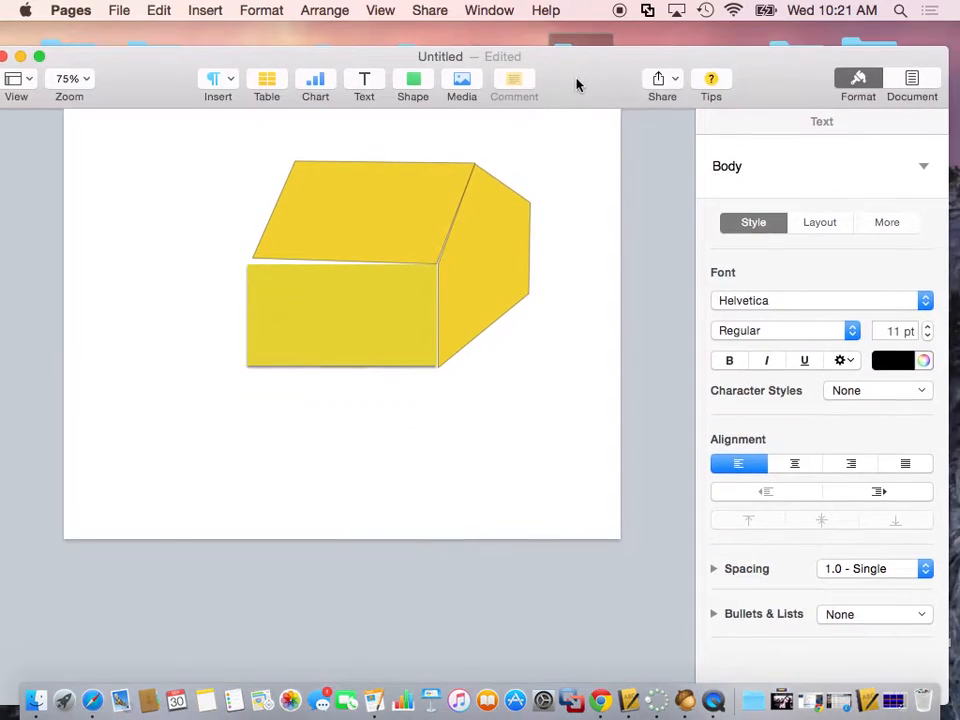
click(414, 80)
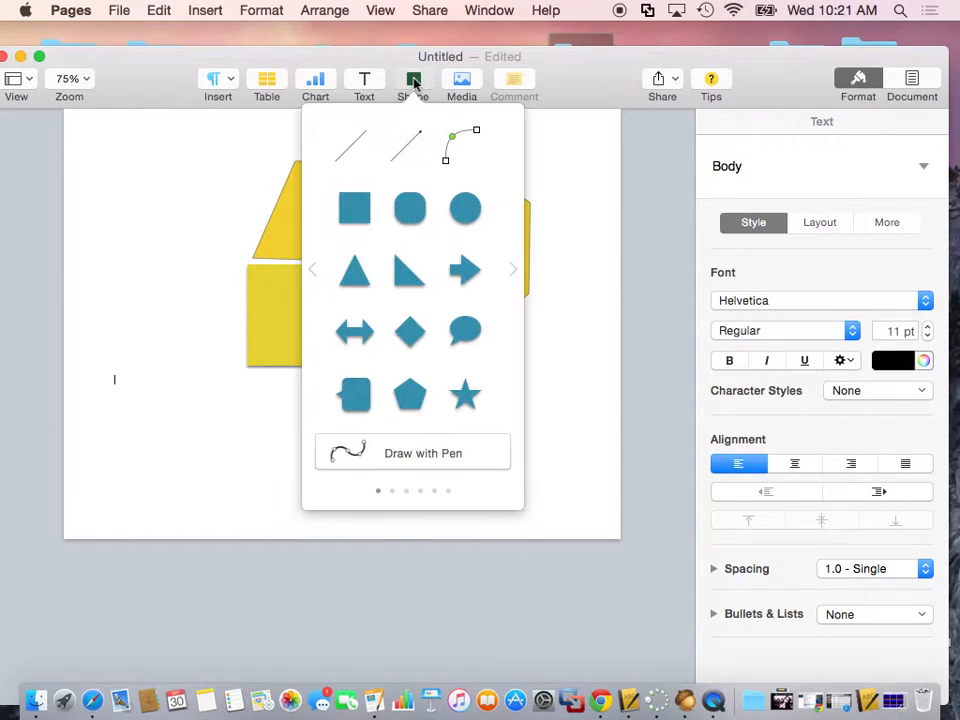
click(354, 210)
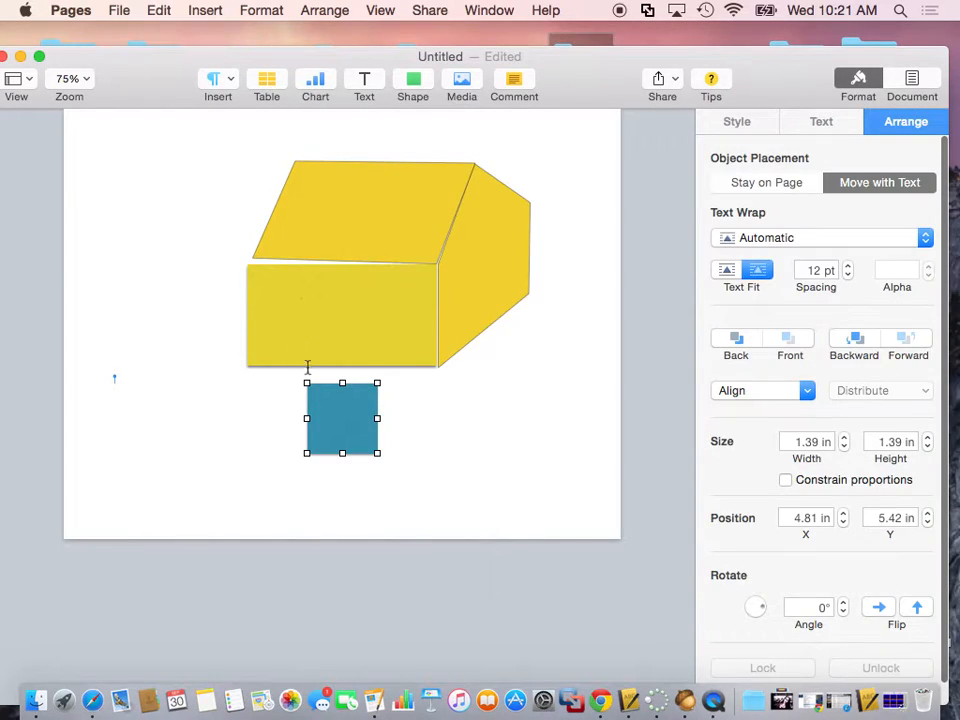
drag(377, 383, 294, 307)
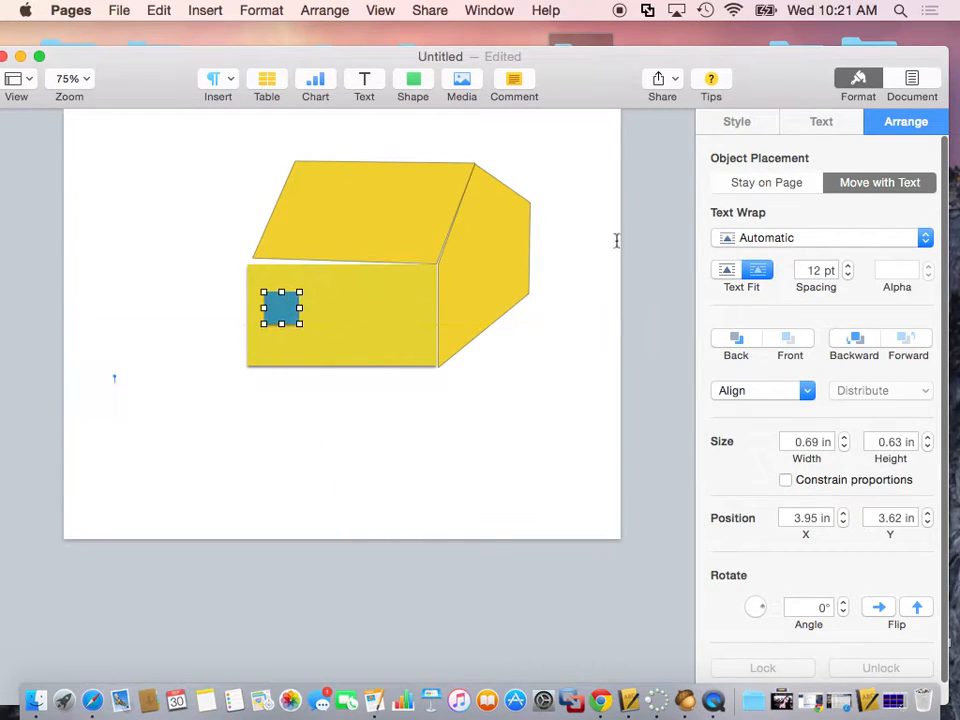
click(747, 189)
Paste two copies of the window, placing one beside it and enlarging the other into a door reaching the front wall's base
key(super+v)
key(super+v)
drag(300, 320, 421, 363)
click(386, 313)
click(535, 383)
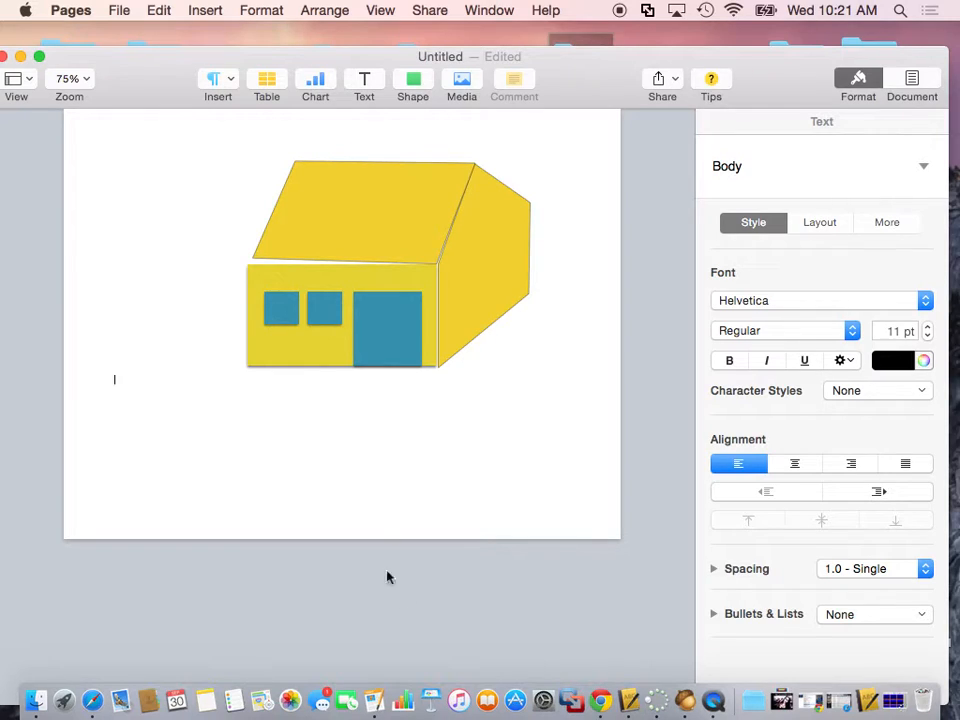
Switch to Acorn and create a new 450 by 450 pixel image at 72 pixels/inch with a transparent background
click(686, 702)
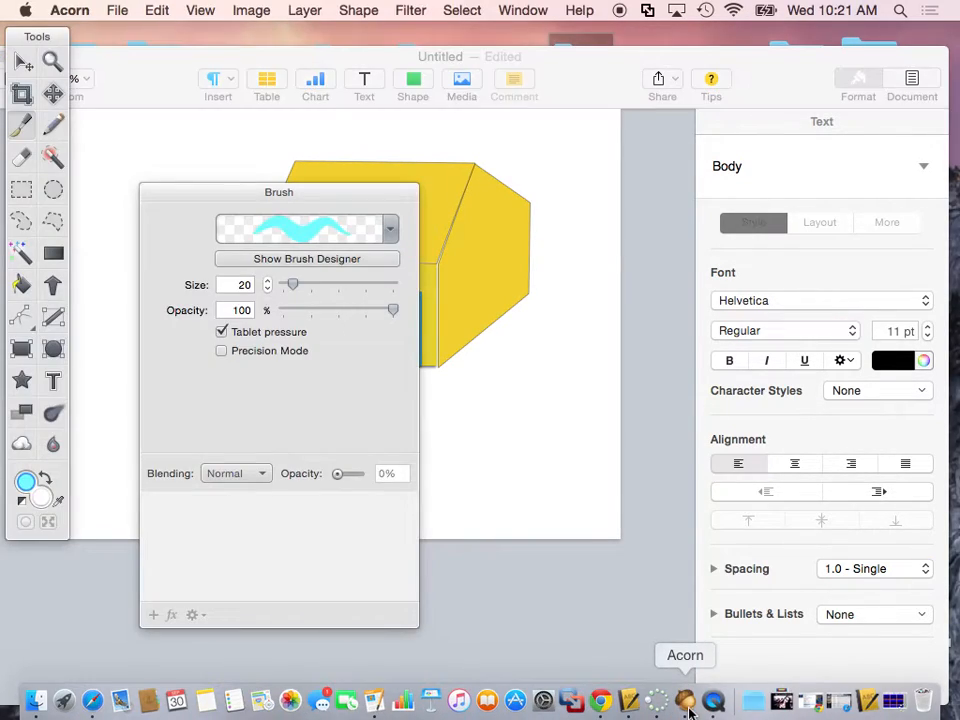
drag(315, 202, 745, 110)
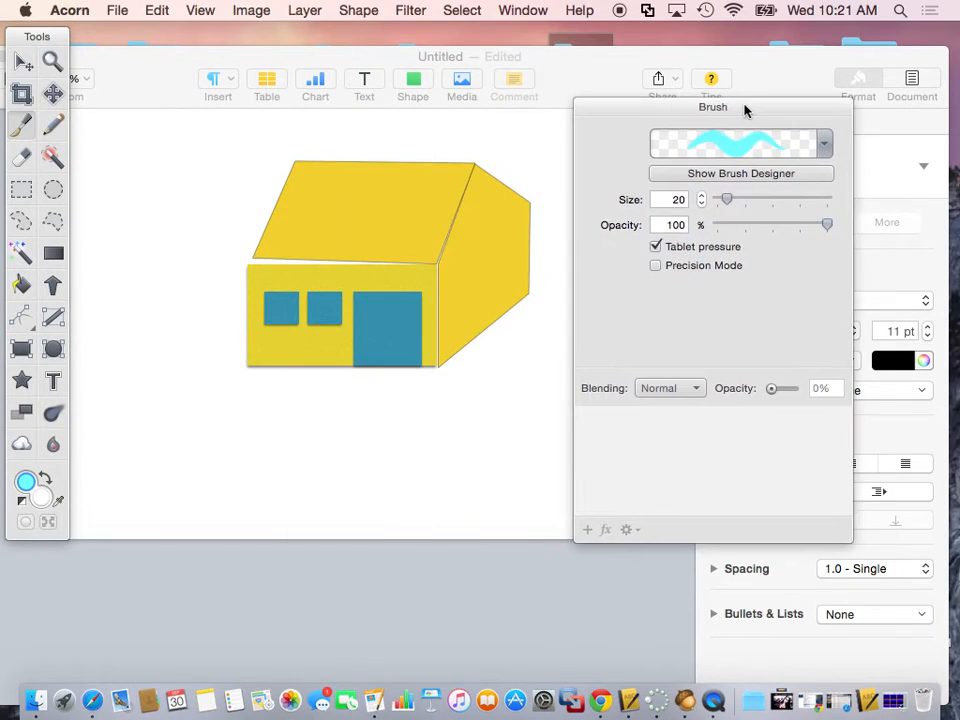
click(121, 14)
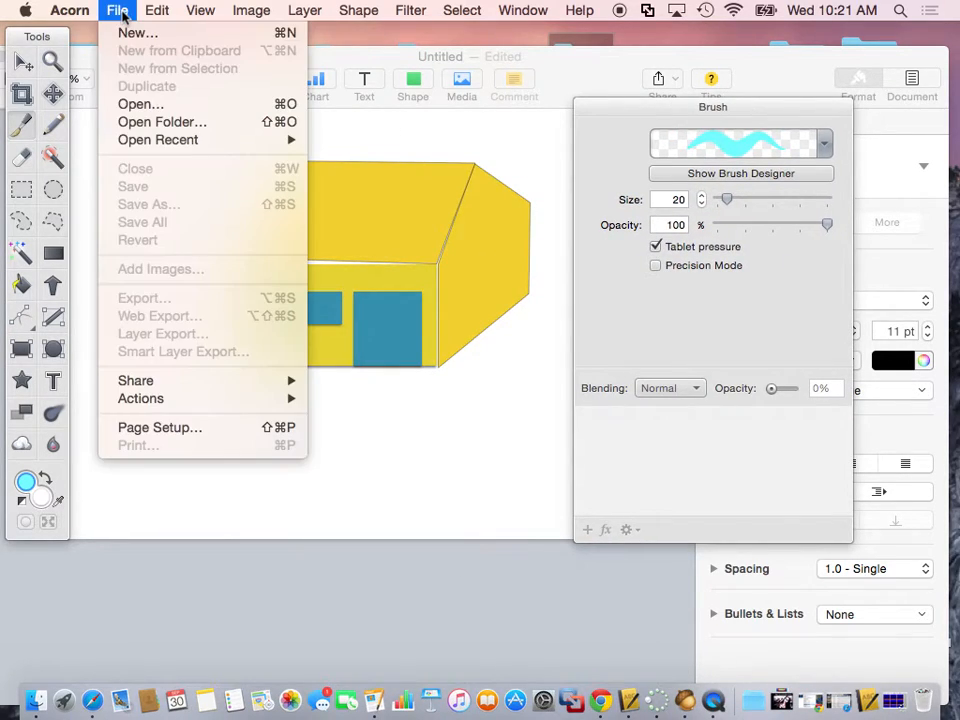
click(130, 38)
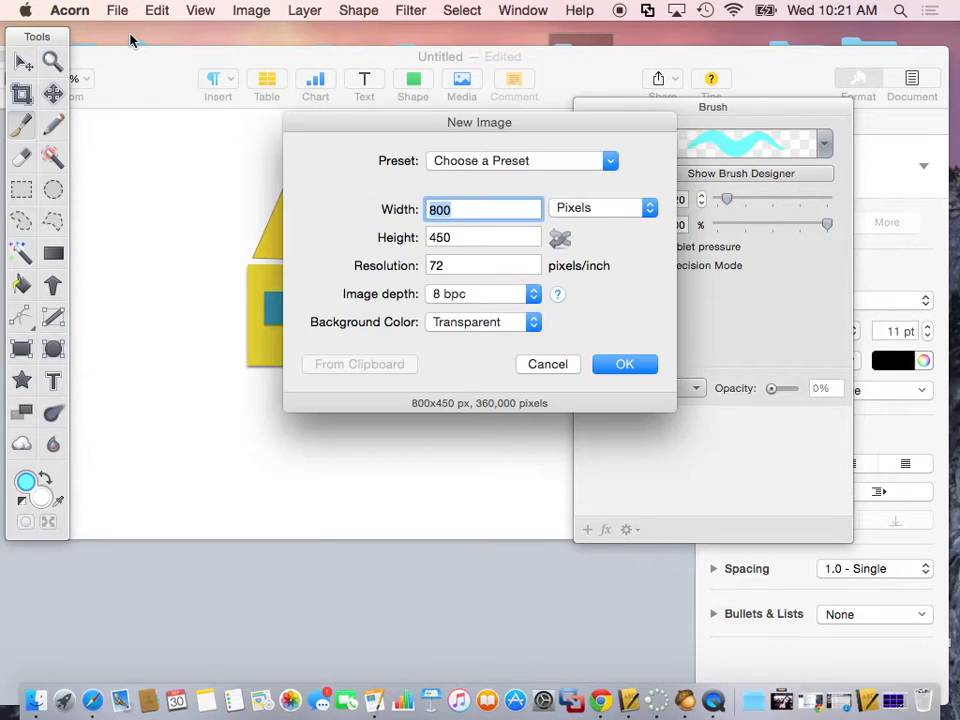
drag(558, 122, 411, 119)
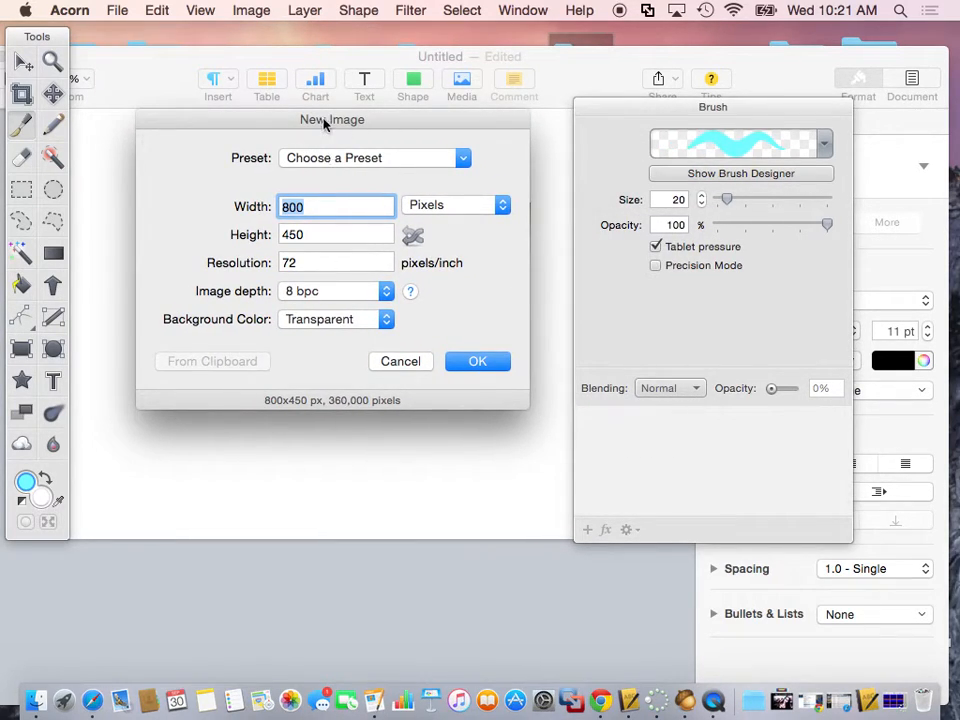
click(337, 321)
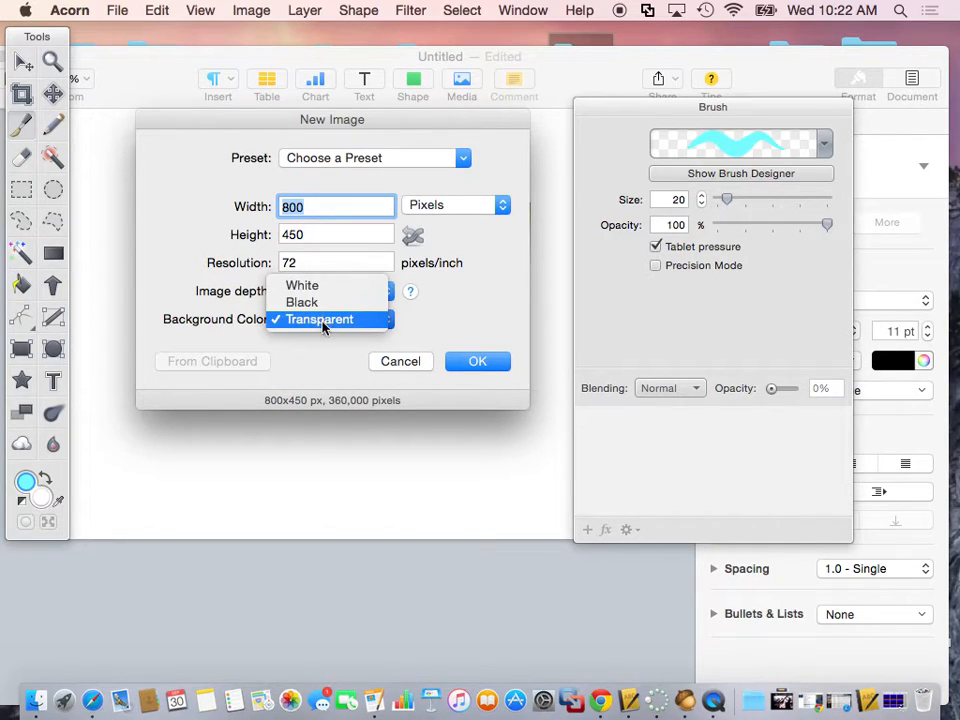
click(325, 320)
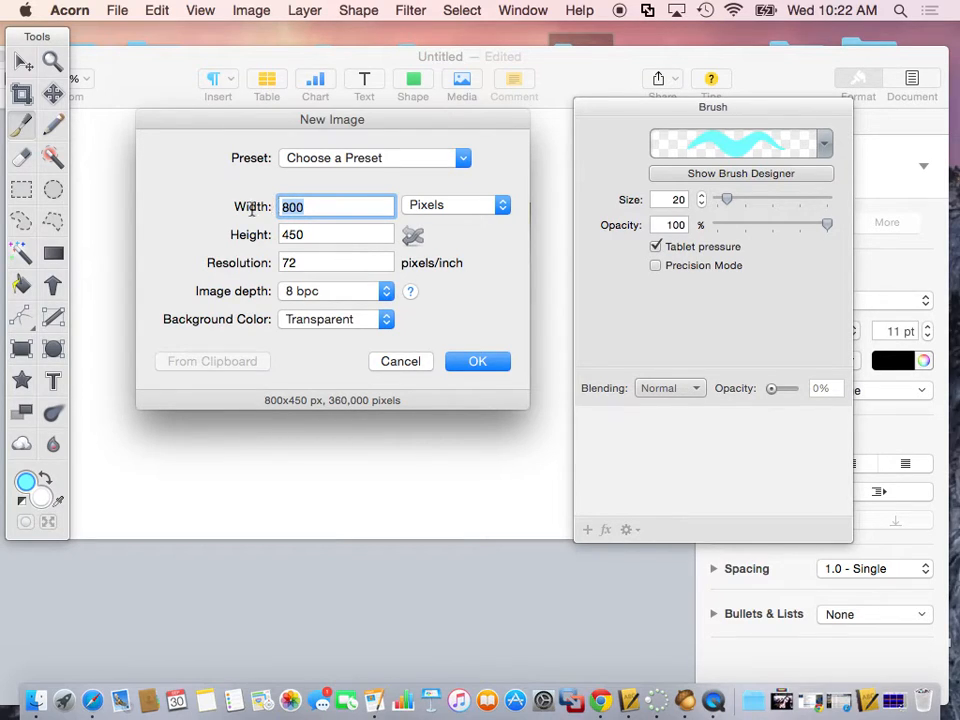
text(450)
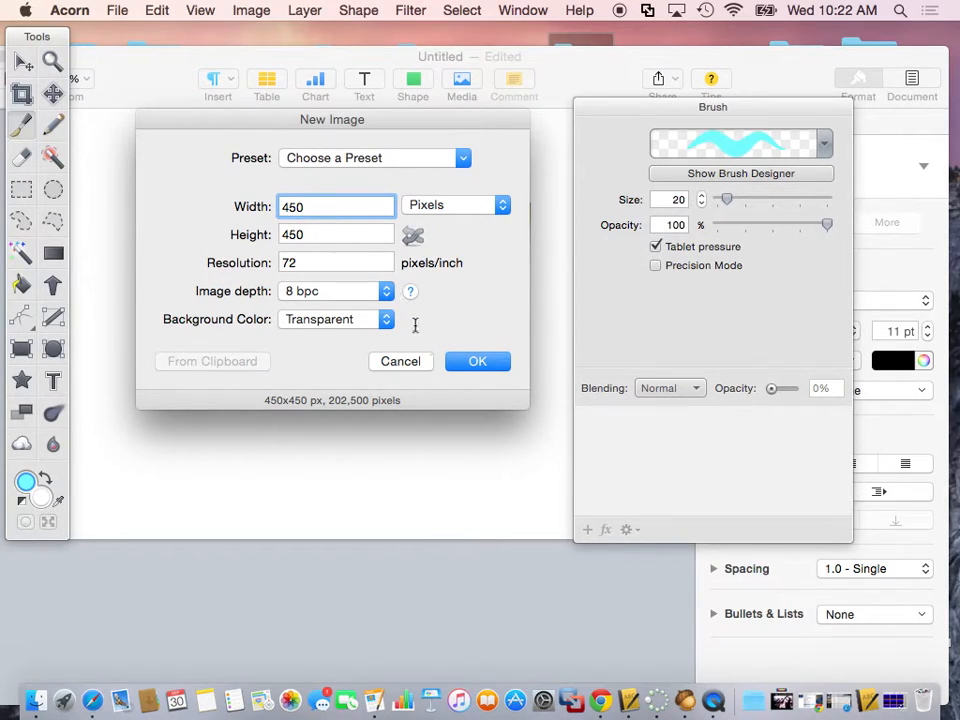
click(478, 363)
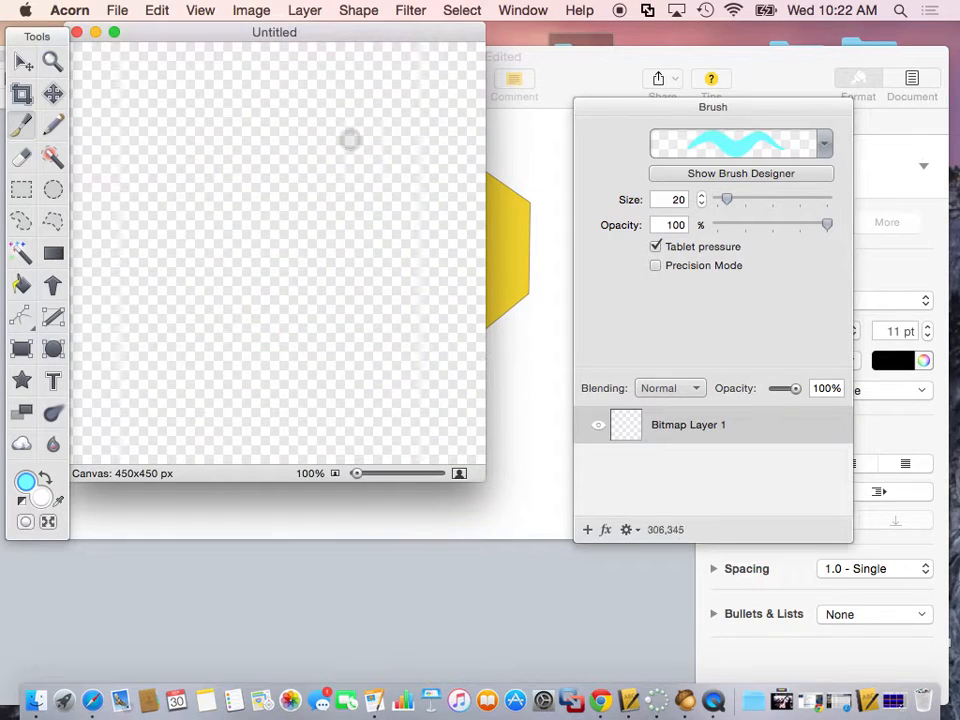
drag(330, 38, 400, 60)
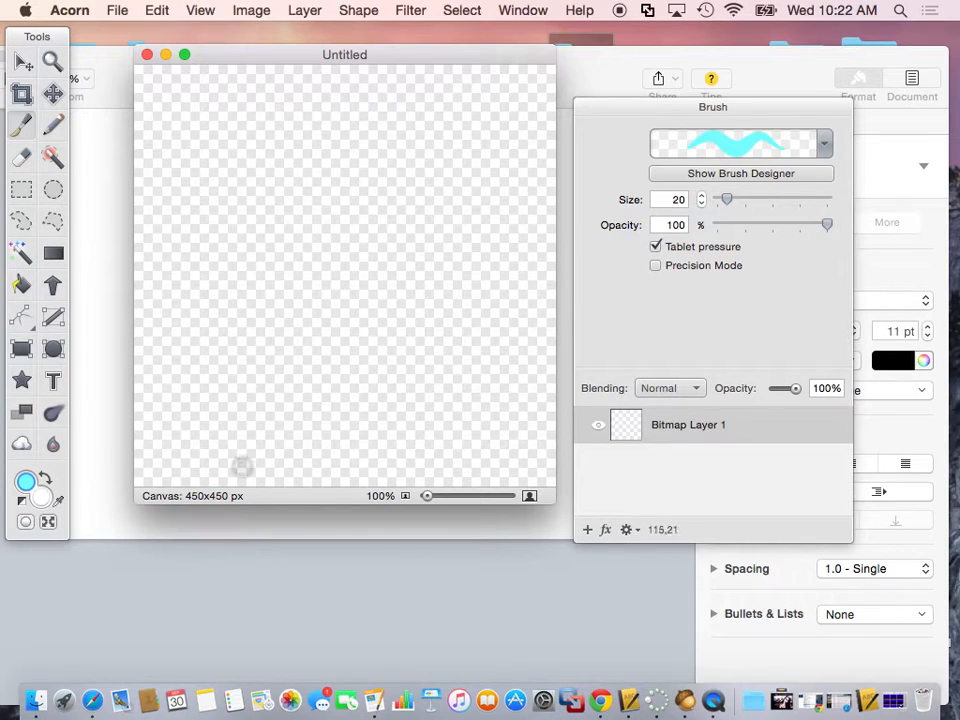
Brush a five-petal flower outline in Aqua on the canvas and a wavy Lime stem running down from it
click(25, 483)
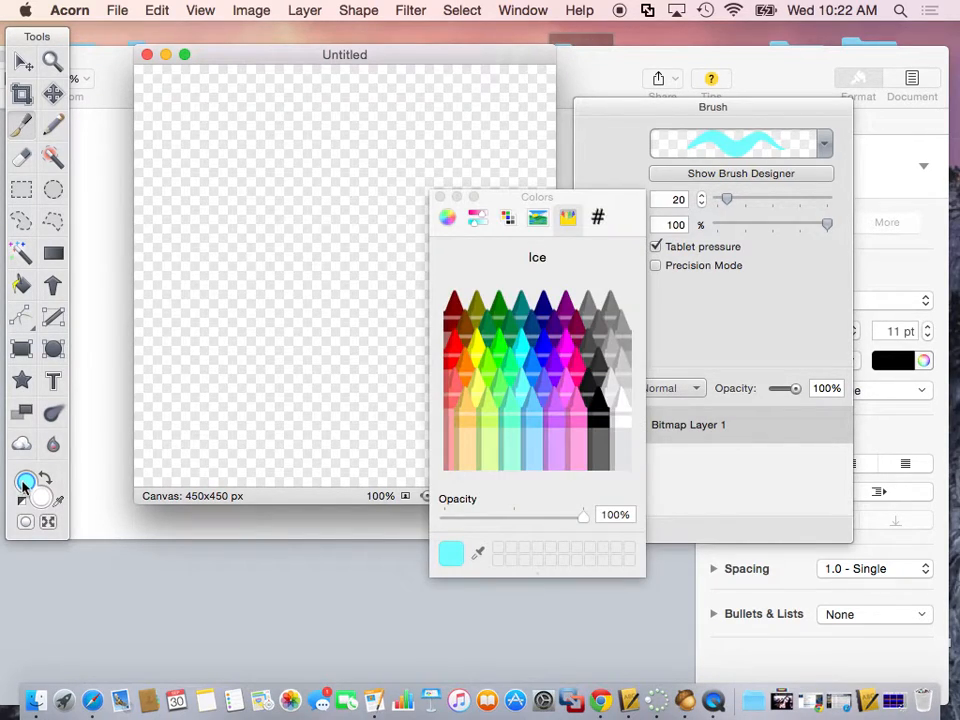
click(543, 380)
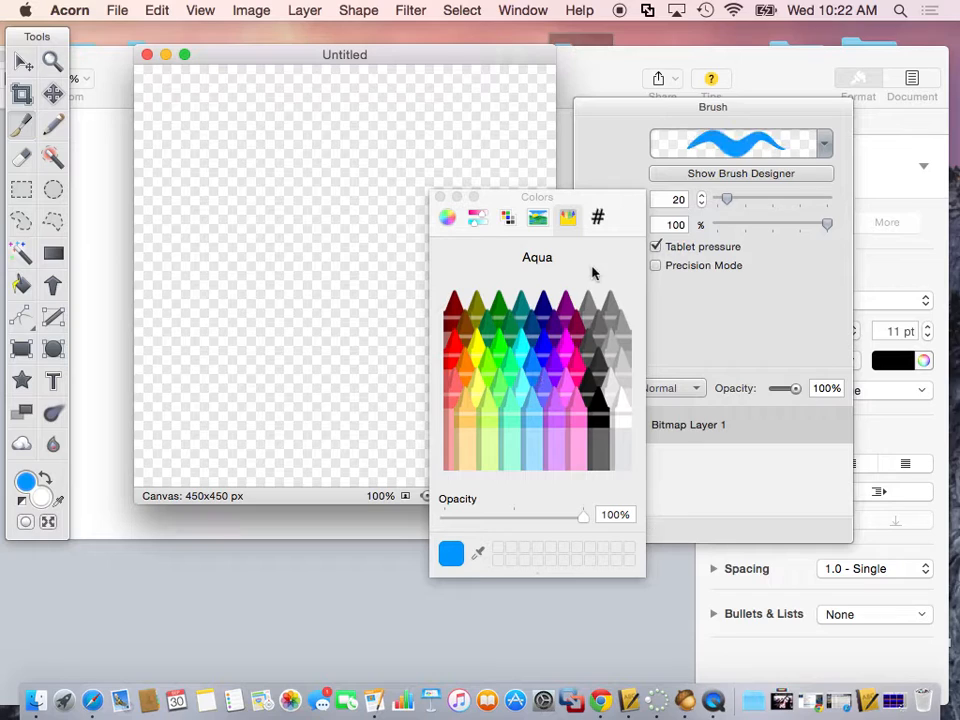
drag(626, 219, 793, 222)
mouse_move(340, 212)
mouse_down()
mouse_move(261, 189)
mouse_move(262, 287)
mouse_move(343, 211)
mouse_move(300, 311)
mouse_move(369, 273)
mouse_move(343, 229)
mouse_move(386, 244)
mouse_move(452, 195)
mouse_move(345, 214)
mouse_move(396, 140)
mouse_move(339, 96)
mouse_move(335, 214)
mouse_move(245, 120)
mouse_move(335, 214)
mouse_up()
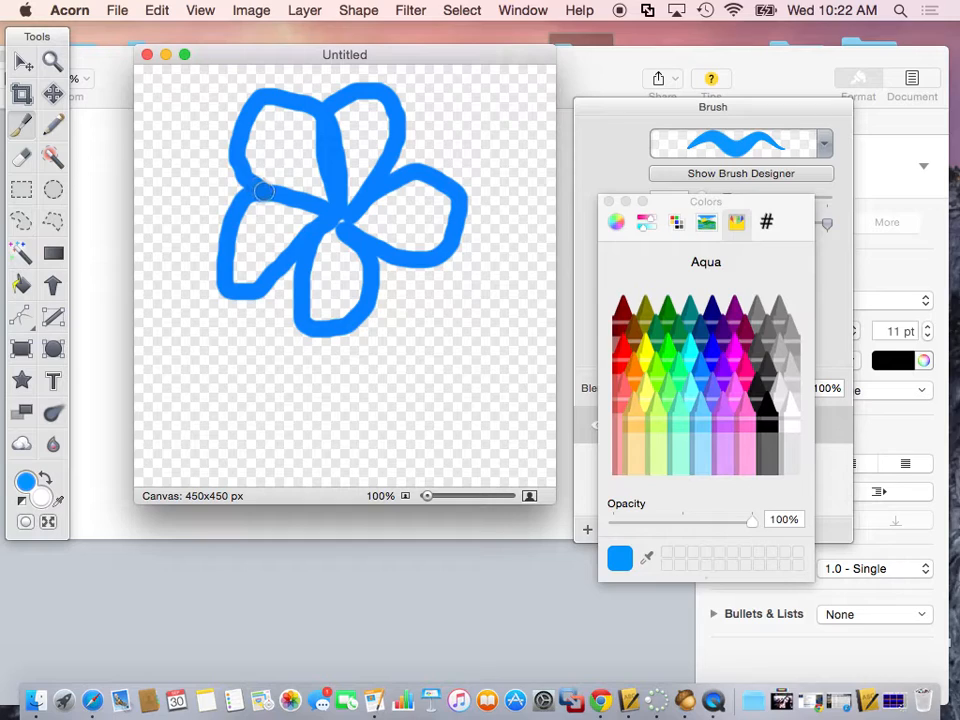
click(662, 368)
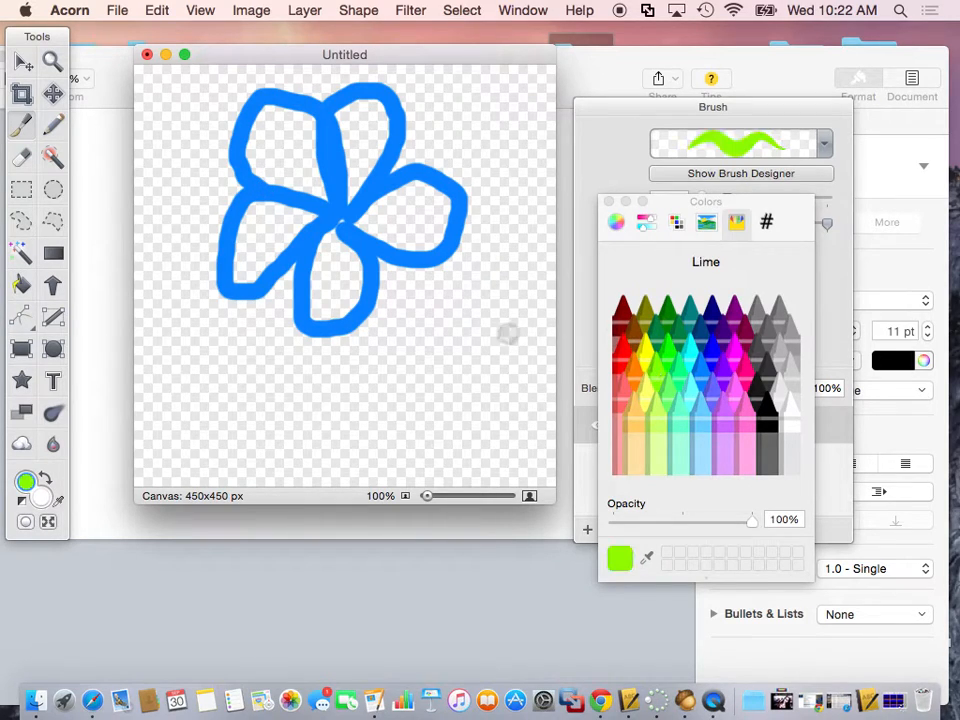
mouse_move(372, 275)
mouse_down()
mouse_move(400, 293)
mouse_move(372, 450)
mouse_up()
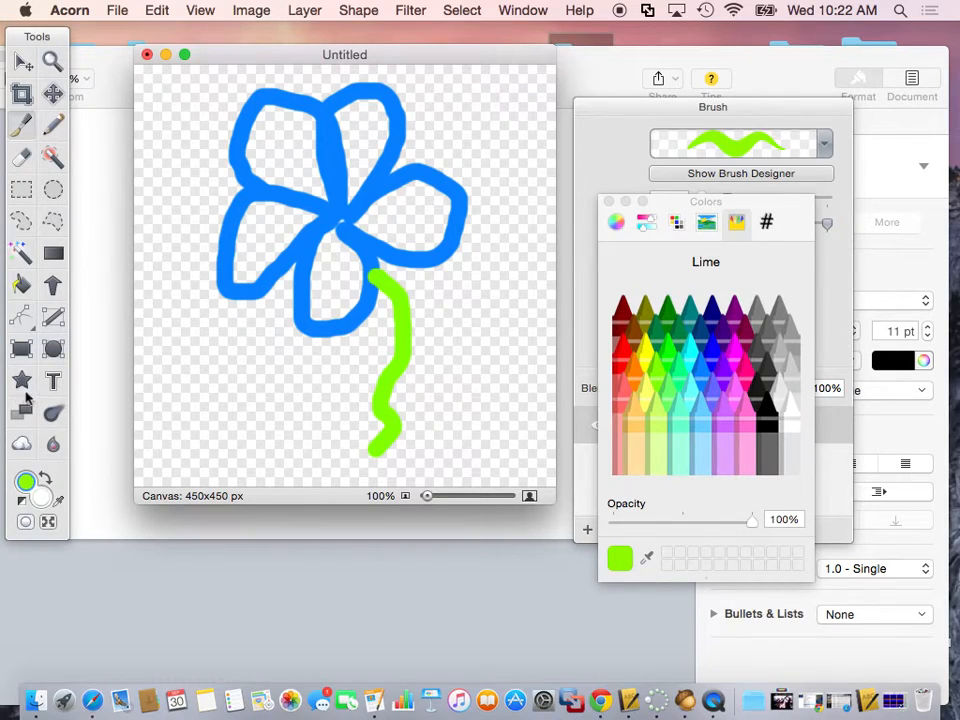
Flood-fill all five flower petals with Lemon yellow
click(22, 287)
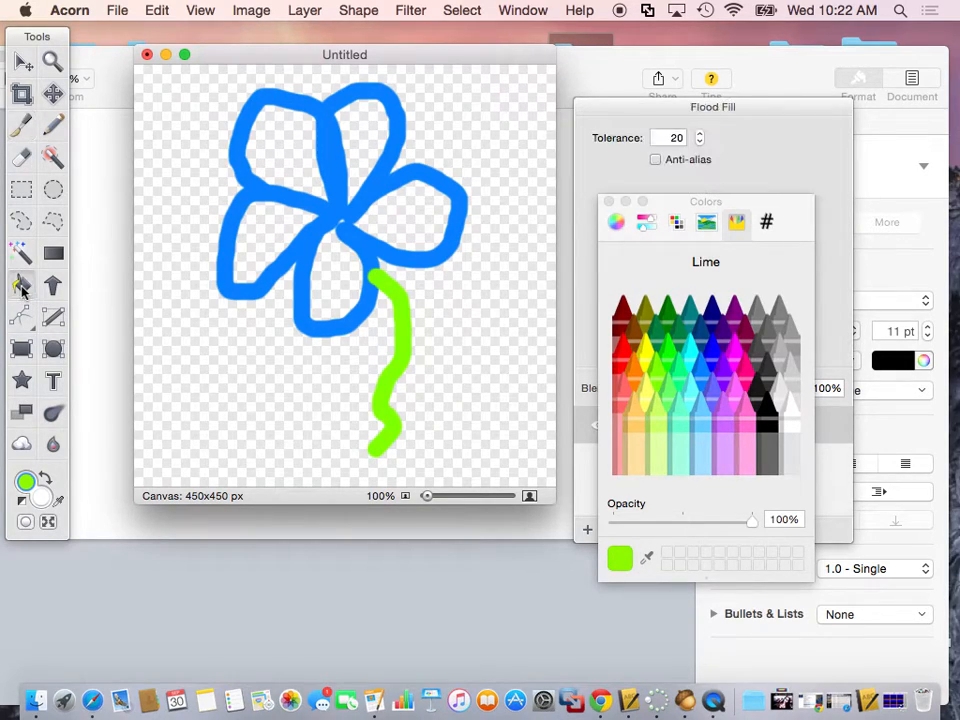
click(650, 358)
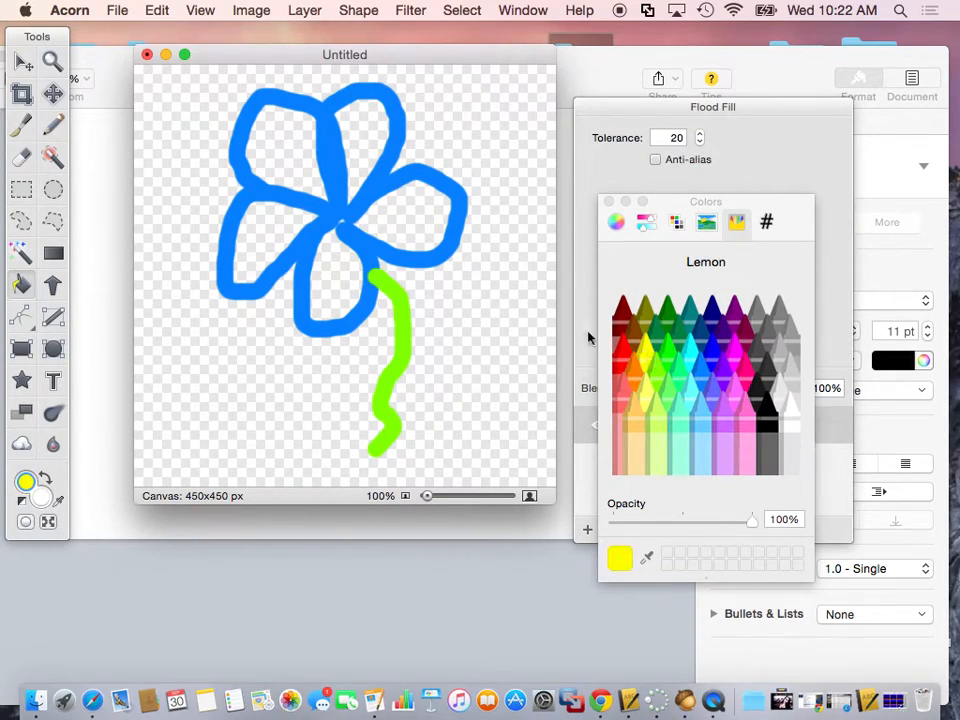
click(418, 217)
click(370, 128)
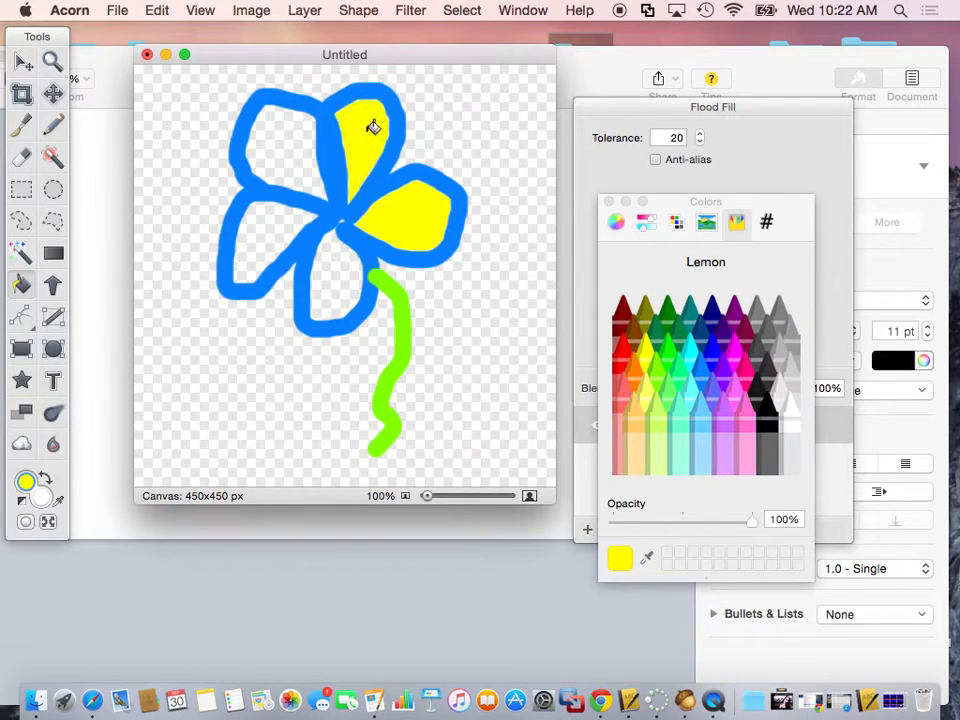
click(296, 148)
click(283, 222)
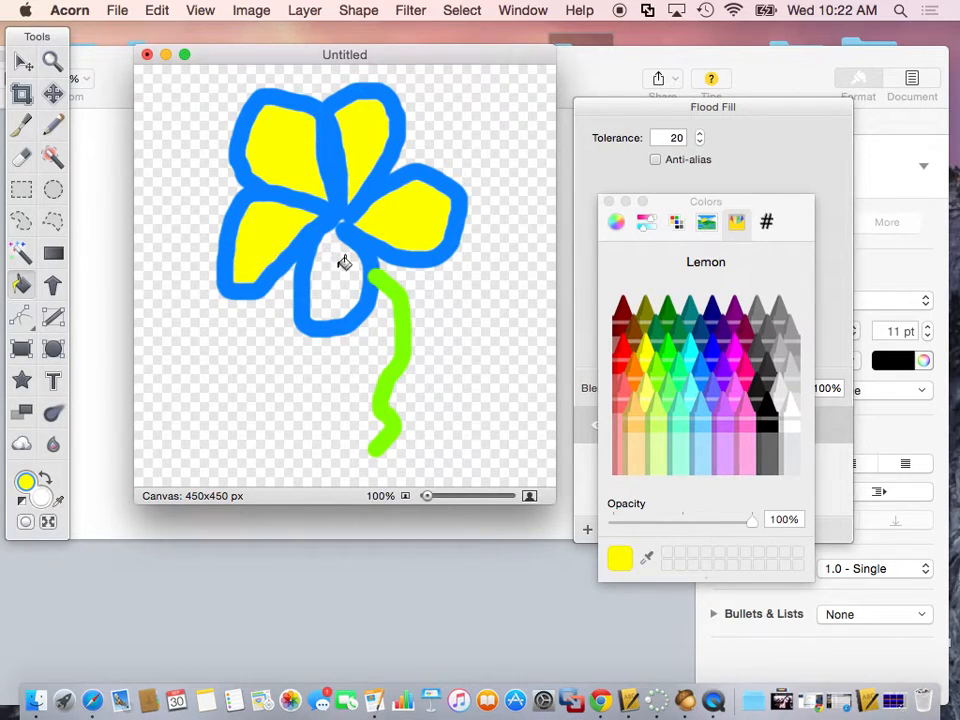
click(342, 264)
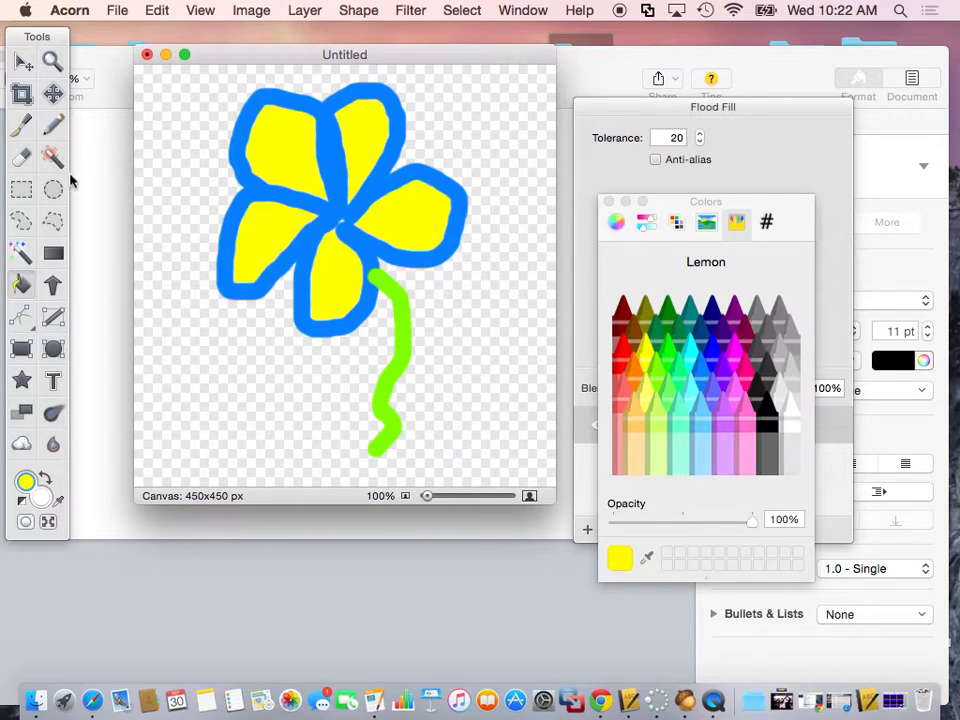
Paint a round Magenta centre on the flower with a single dab of the brush at size 60
click(22, 128)
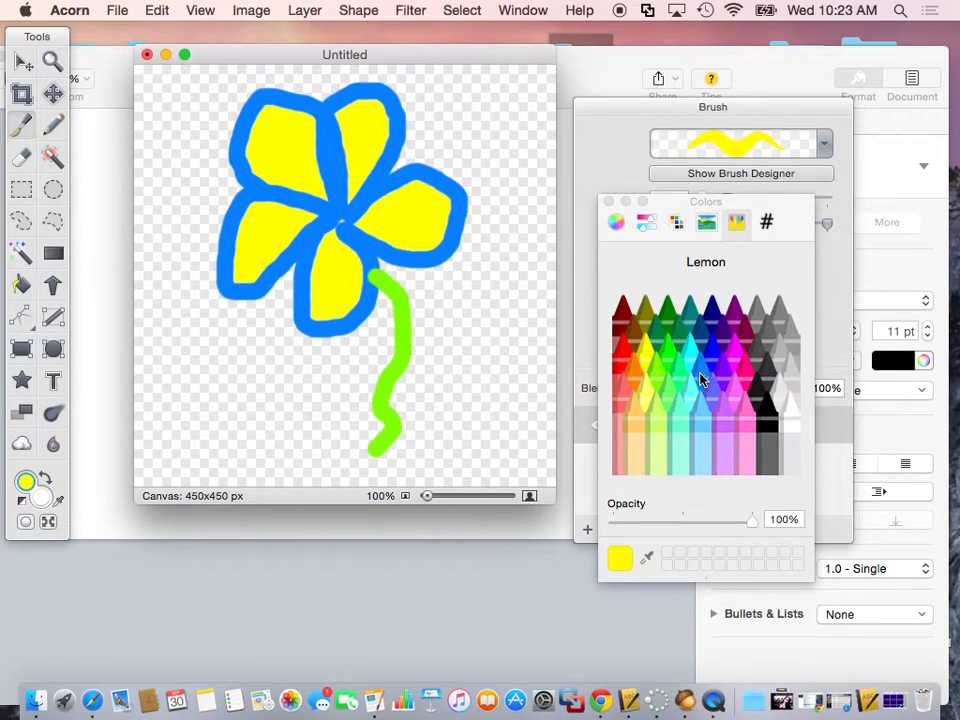
click(741, 372)
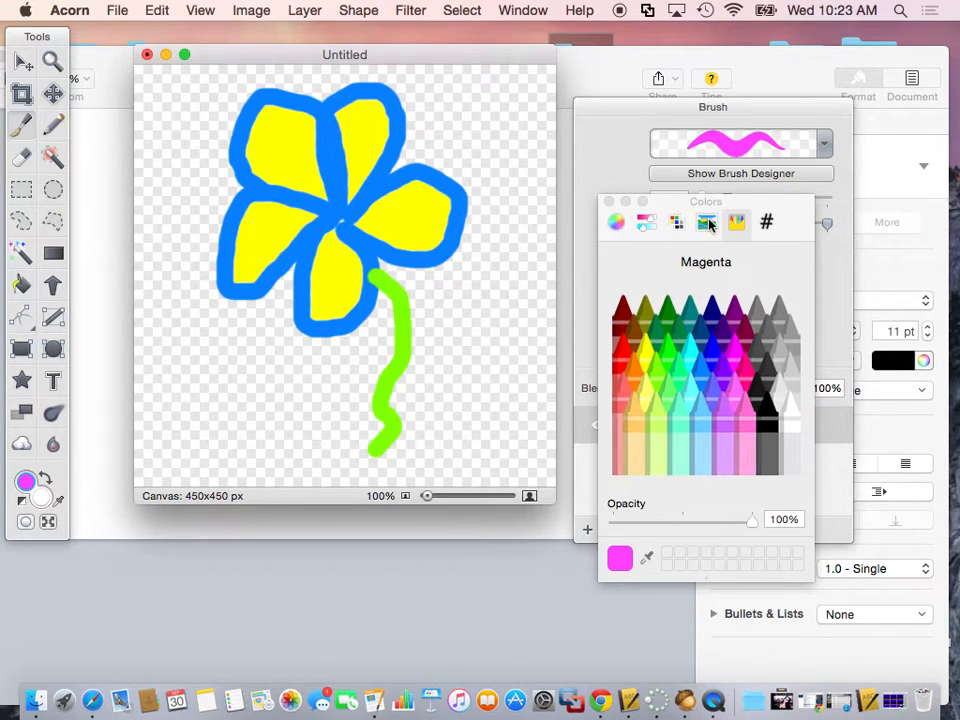
drag(775, 205, 805, 388)
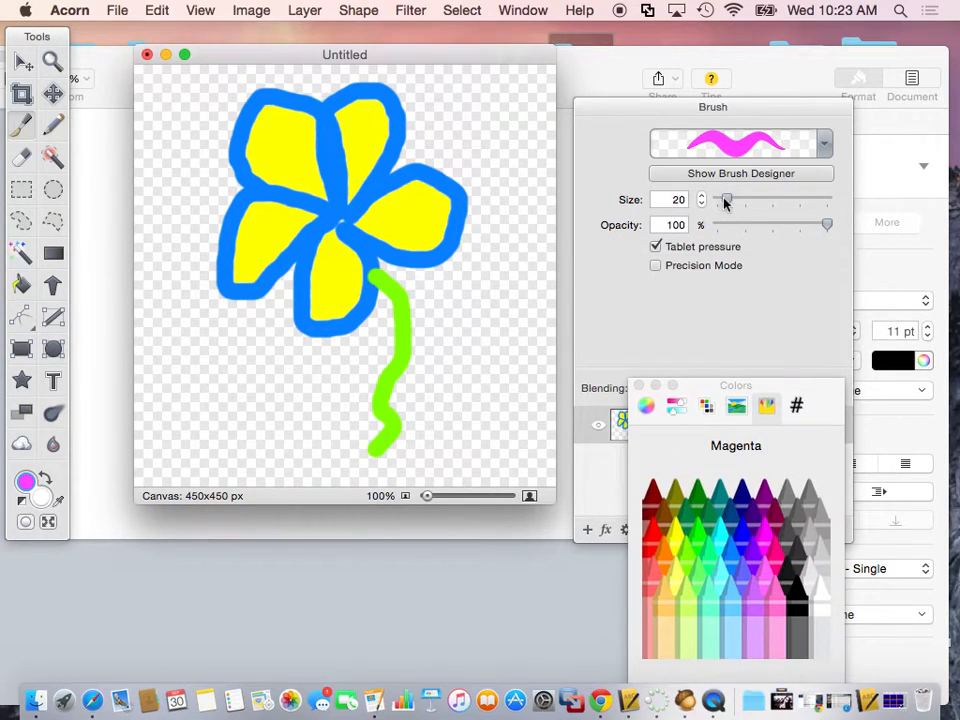
drag(727, 201, 746, 200)
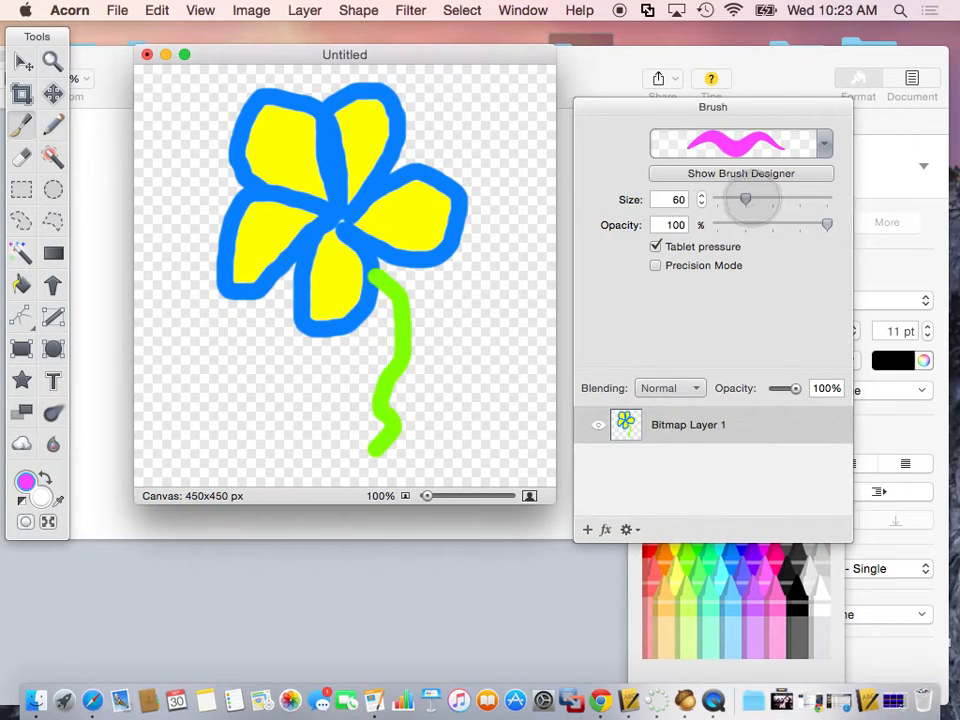
click(335, 207)
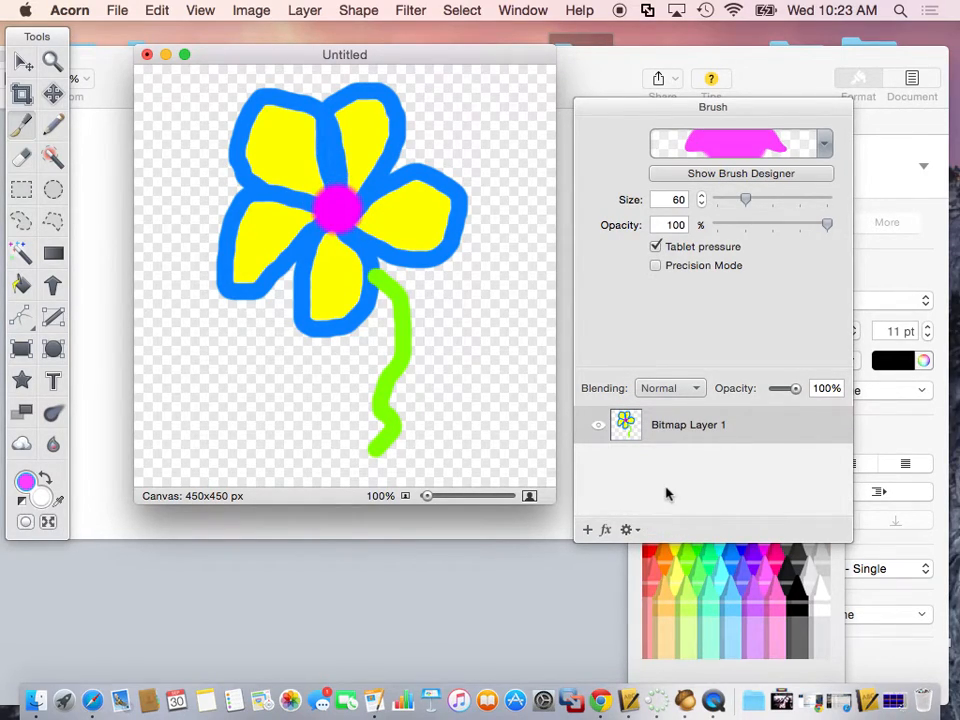
Save the flower image to the Desktop in PNG format under the name flower
click(114, 11)
click(133, 186)
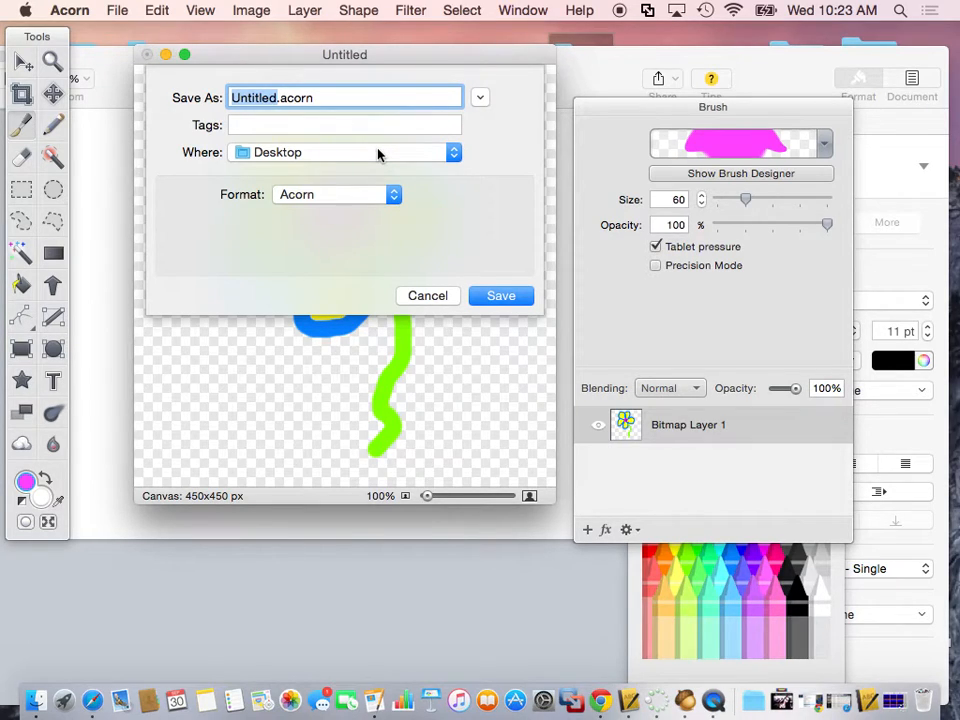
text(flower)
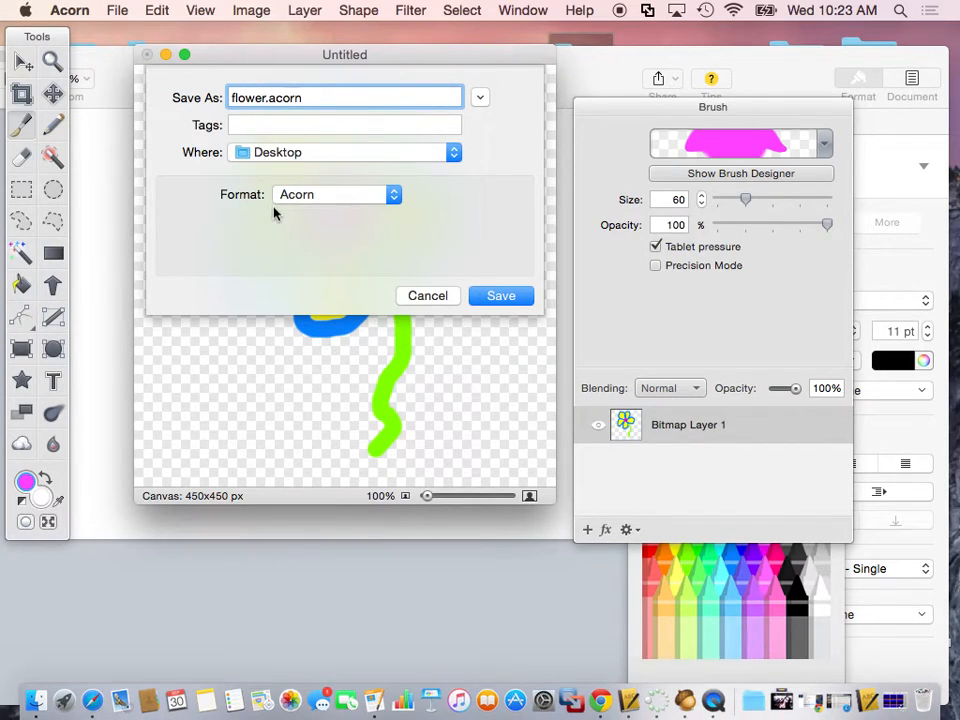
click(354, 199)
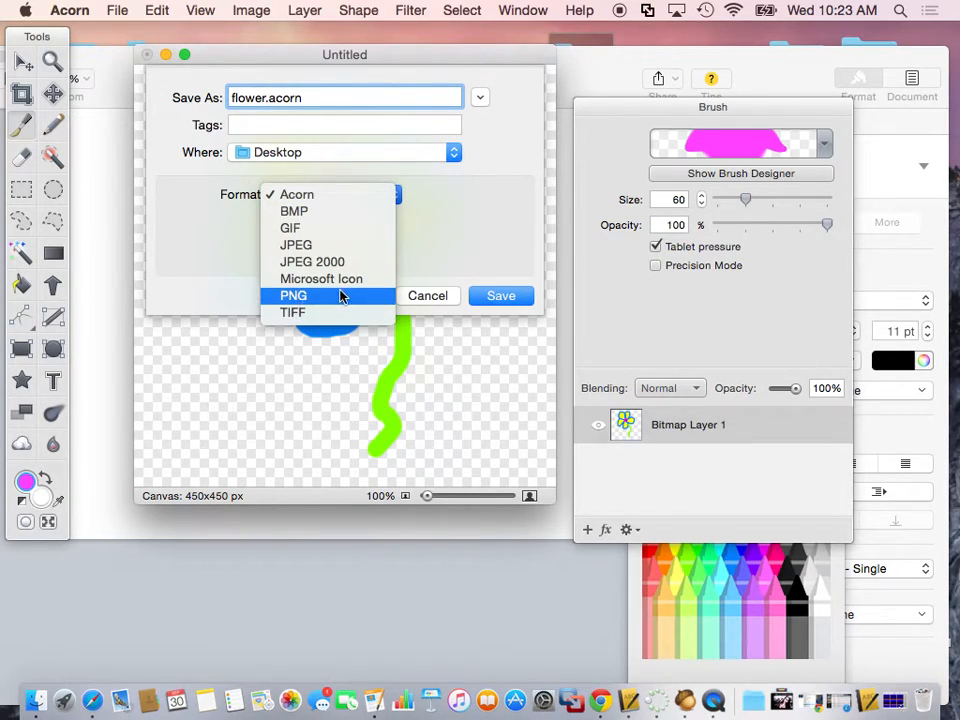
click(308, 297)
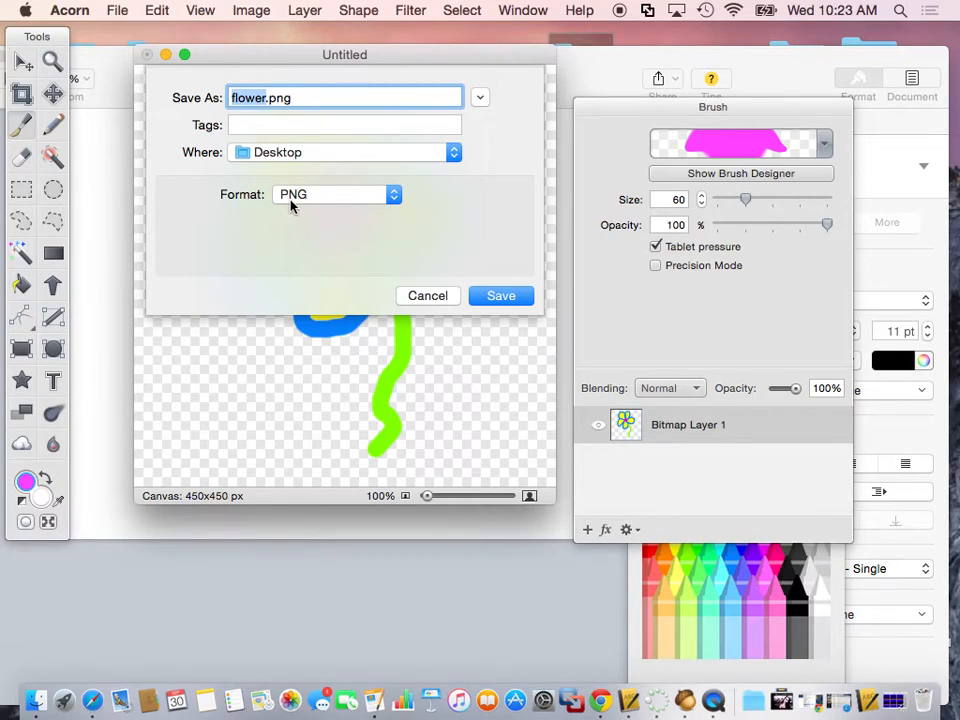
click(495, 298)
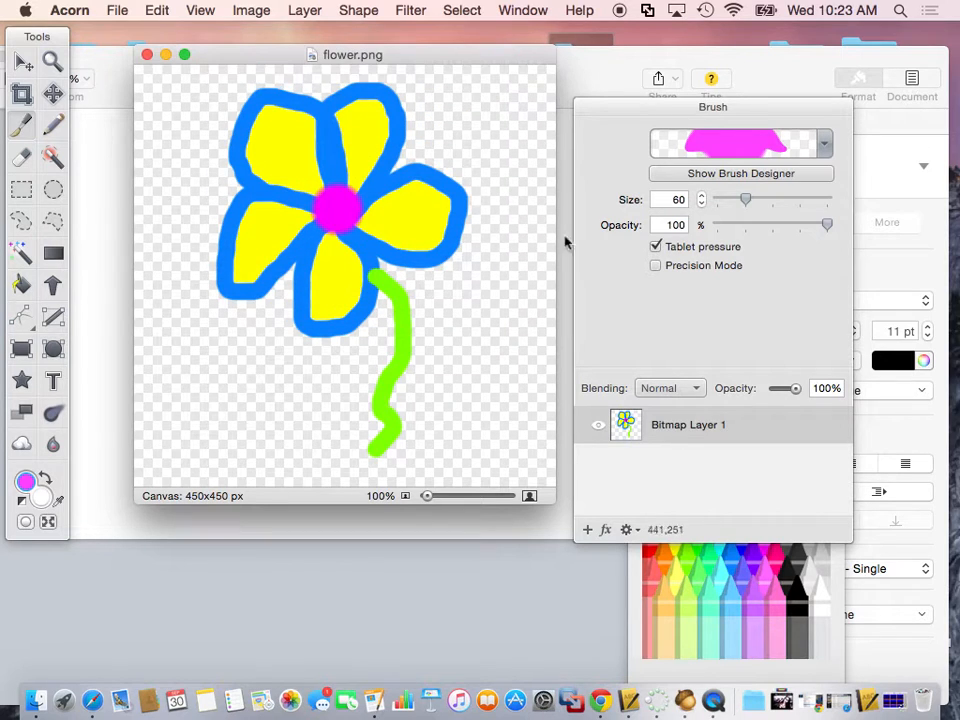
Switch to Pages, place flower.png from the desktop on the page, and shrink it to about 1.15 in square below and left of the house
click(771, 80)
drag(771, 80, 561, 70)
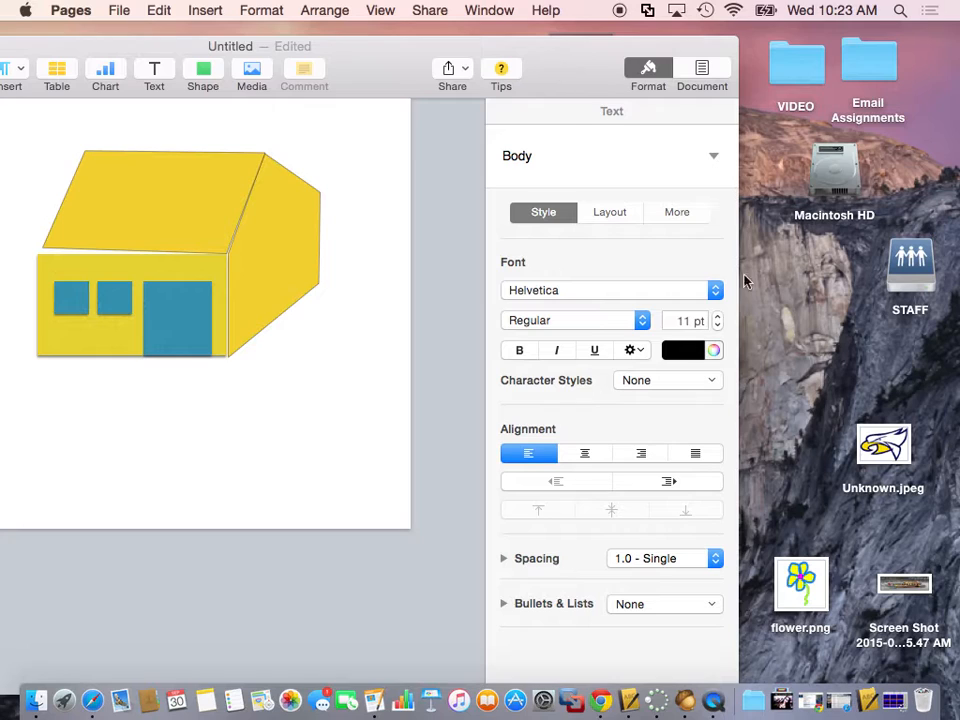
drag(808, 595, 315, 400)
drag(387, 70, 553, 64)
drag(321, 203, 504, 386)
drag(565, 450, 130, 405)
drag(208, 345, 85, 386)
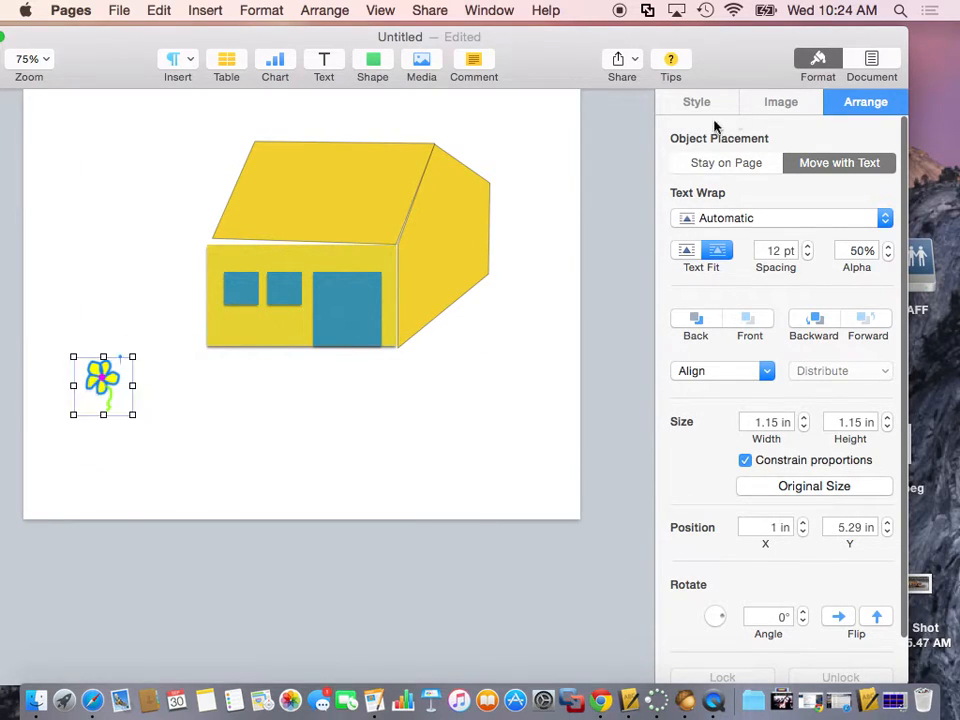
Set the flower to Stay on Page, then duplicate it seven times and scatter the copies into a cluster beside the house
click(724, 172)
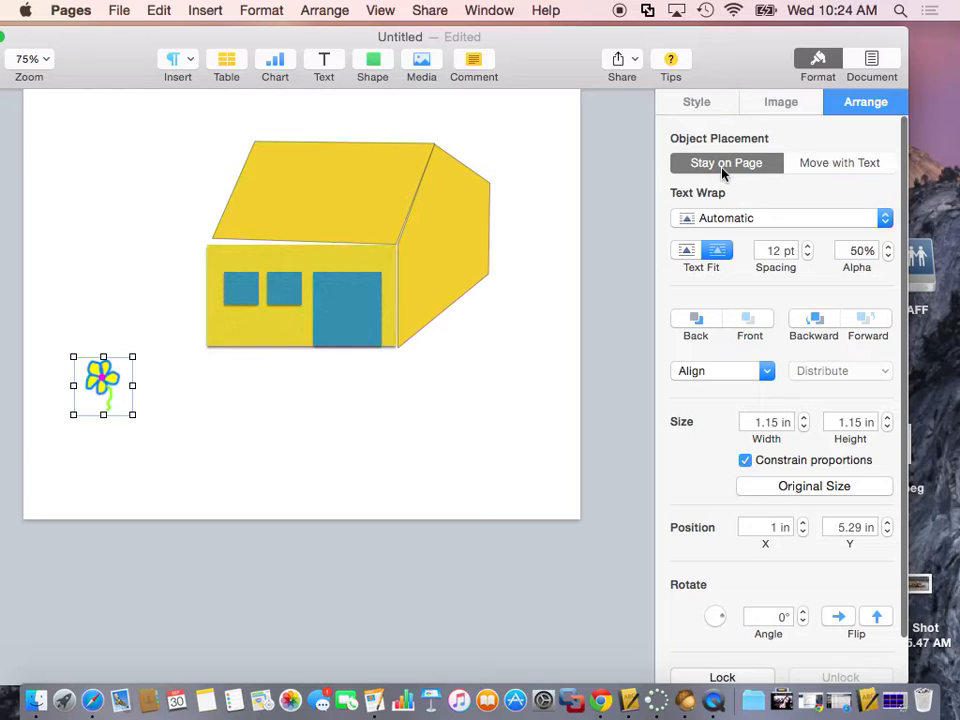
key(super+d)
key(super+d)
key(super+d)
key(super+d)
key(super+d)
key(super+d)
key(super+d)
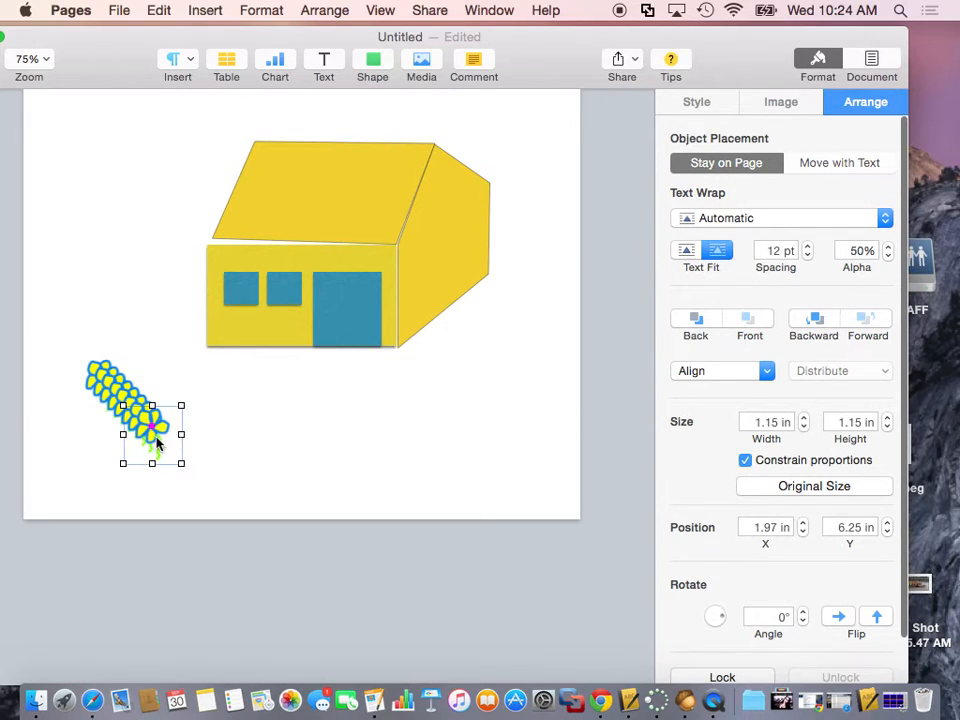
drag(156, 438, 103, 369)
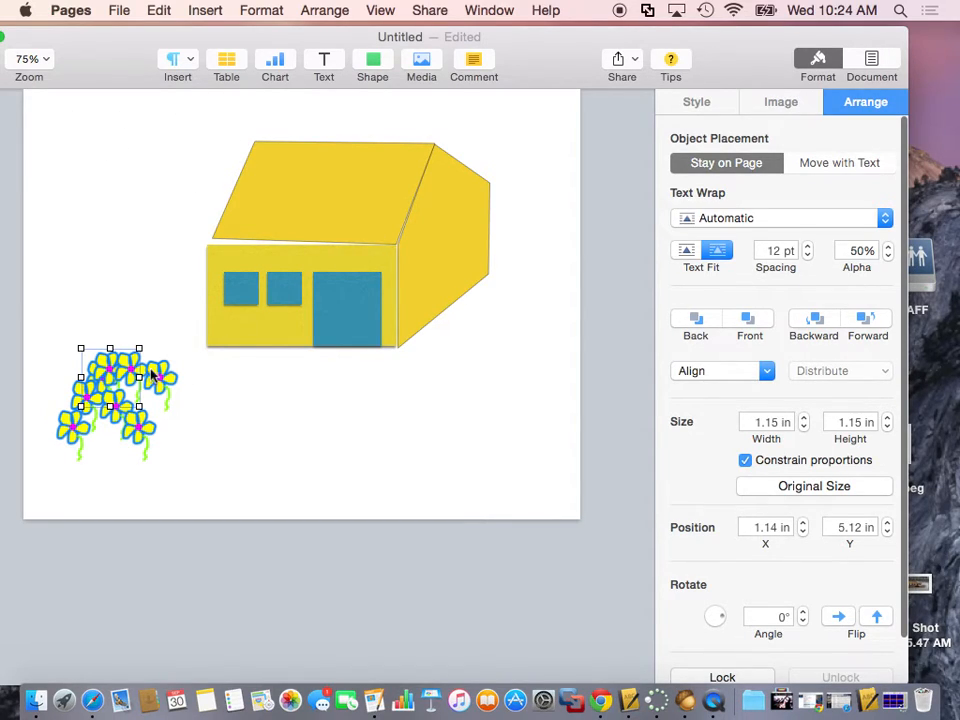
click(687, 709)
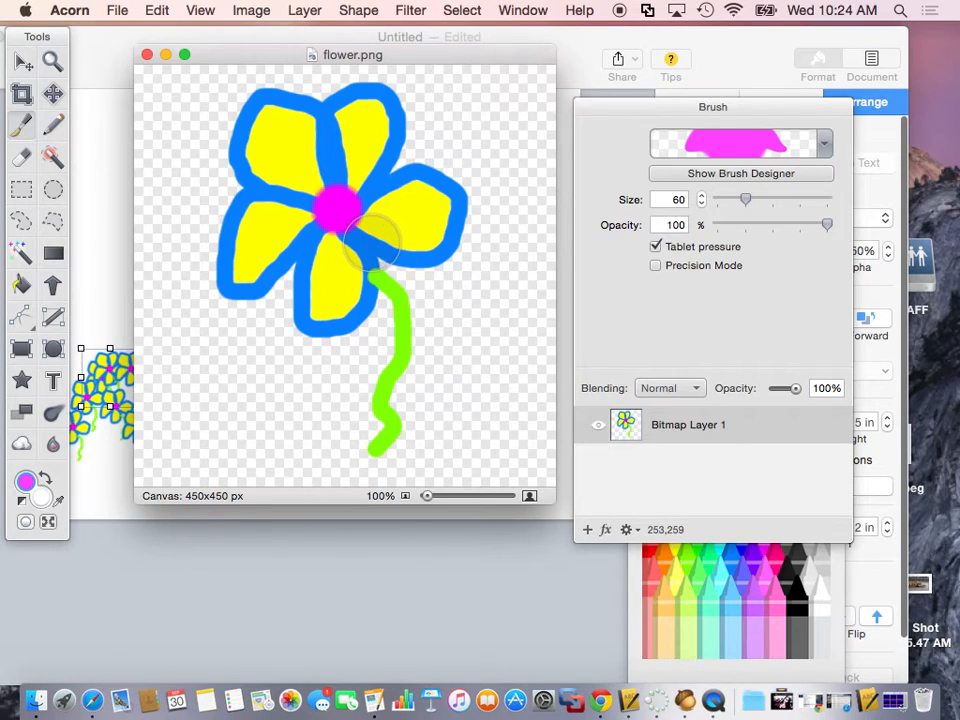
click(84, 52)
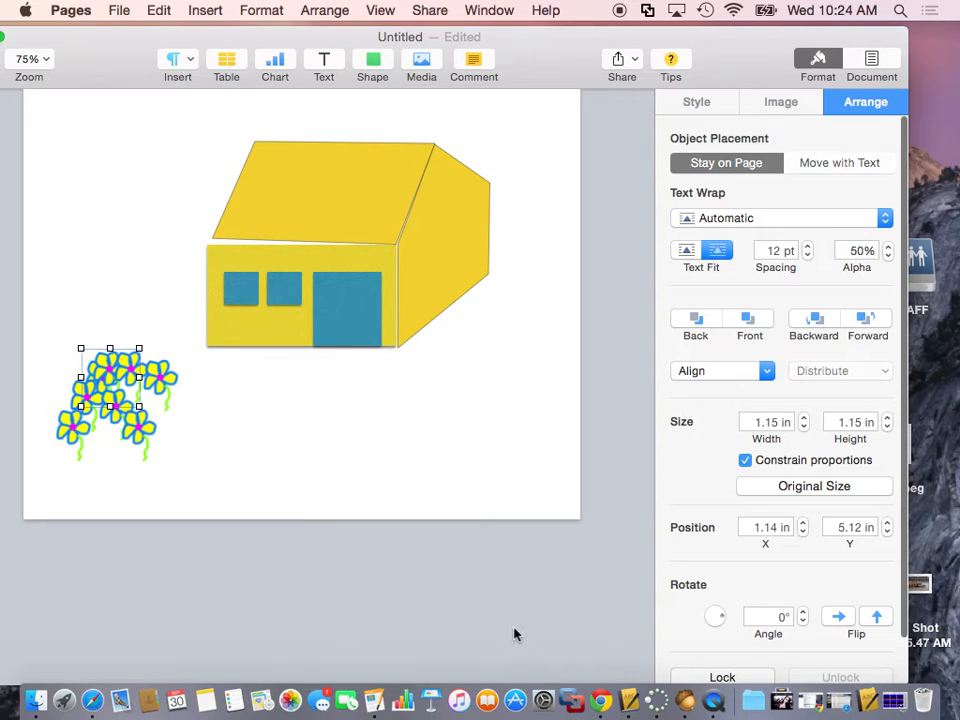
click(713, 703)
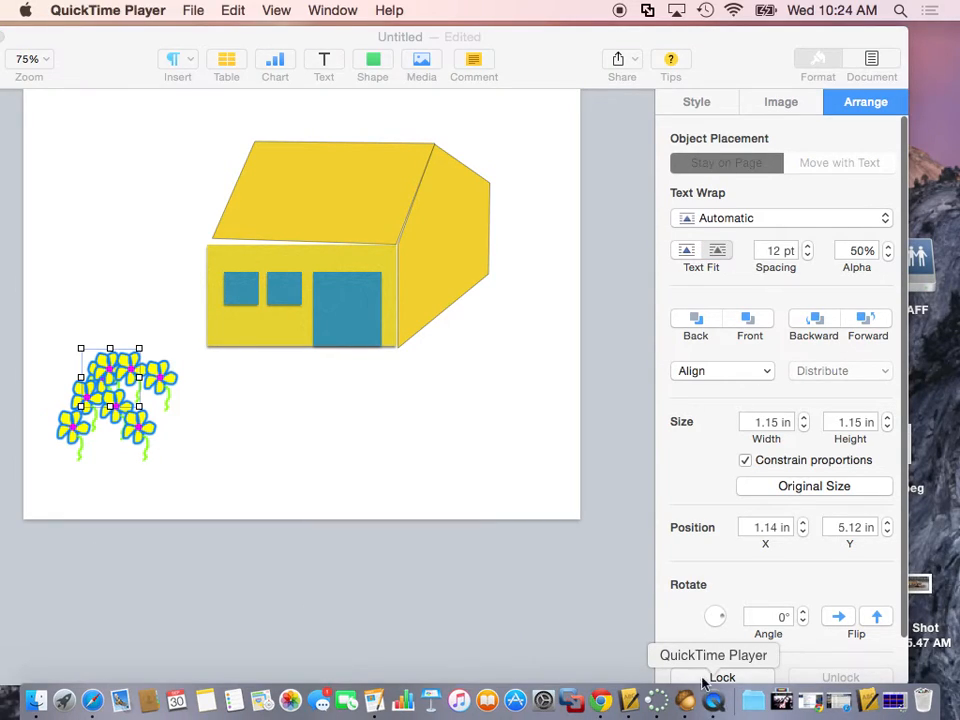
drag(114, 77, 175, 94)
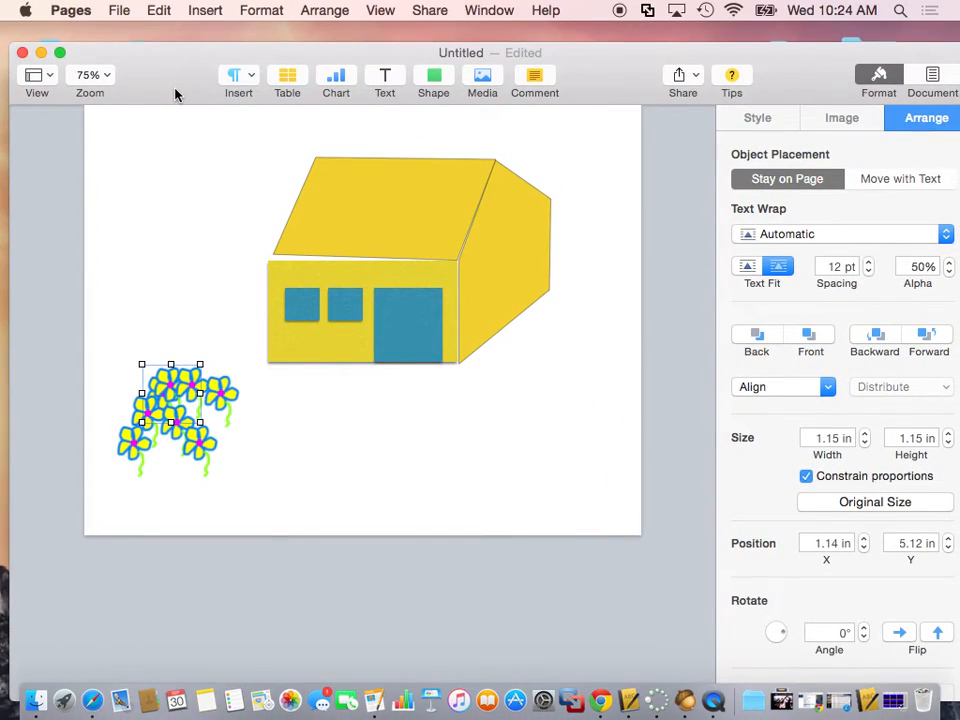
click(720, 708)
drag(155, 88, 561, 69)
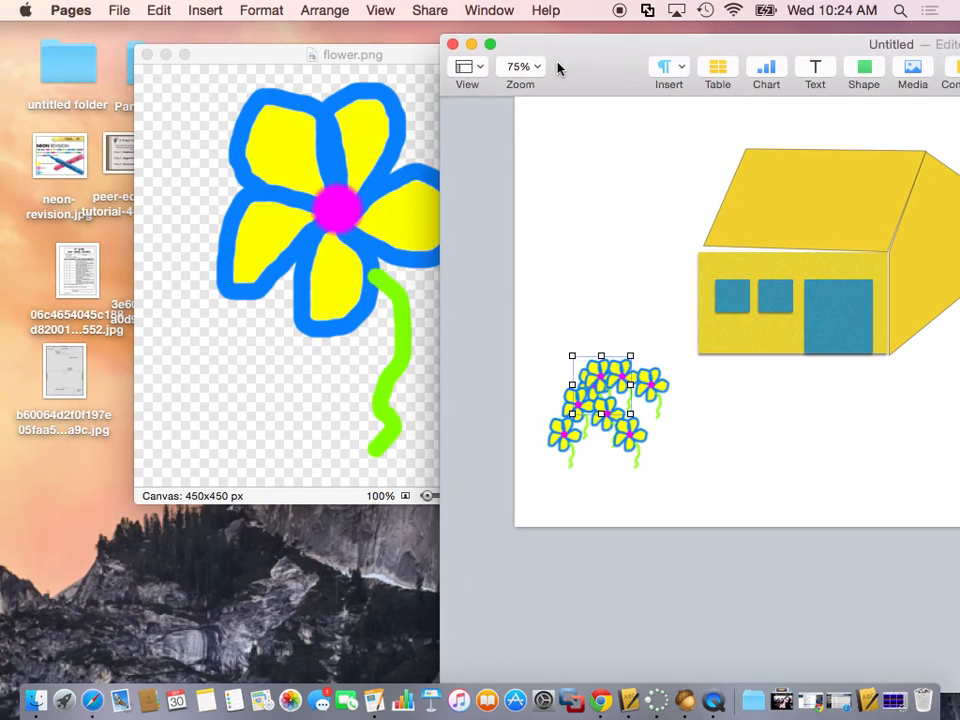
click(713, 708)
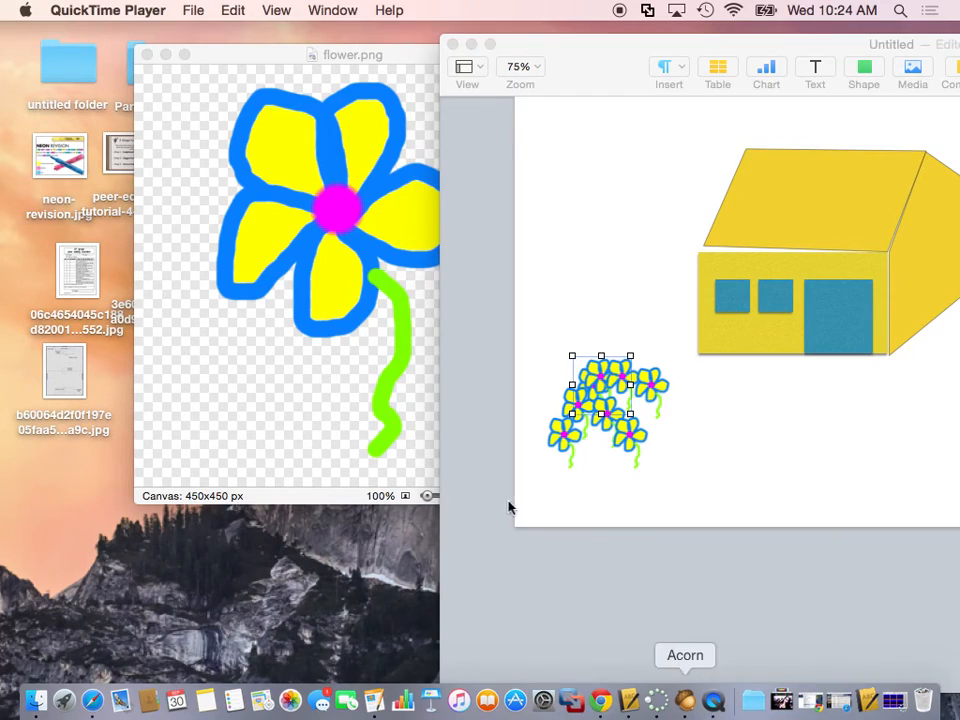
click(193, 11)
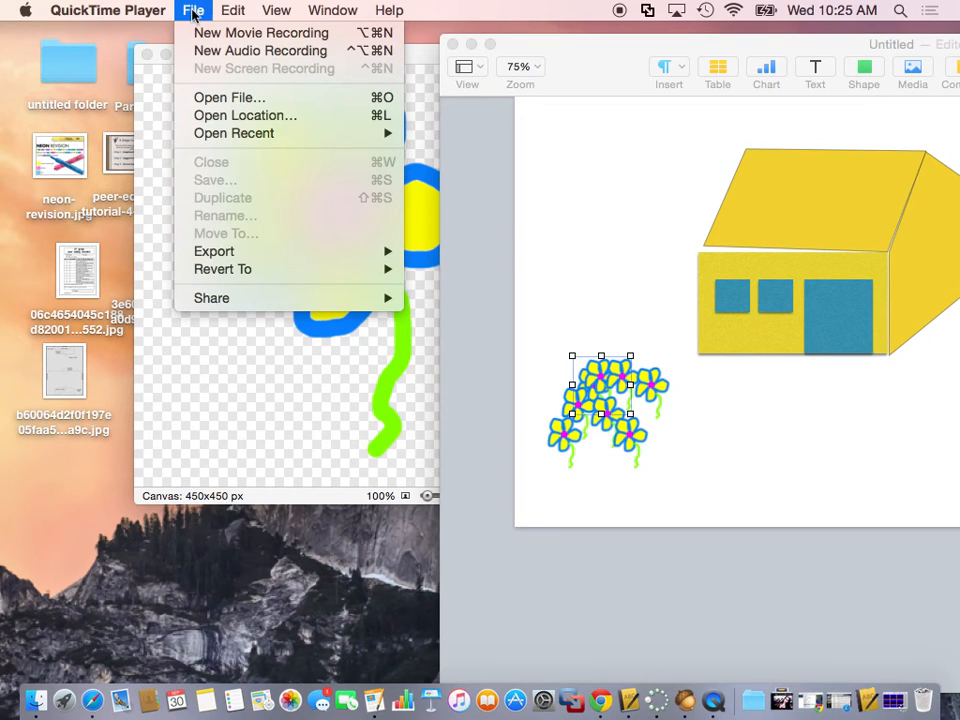
drag(564, 79, 3, 356)
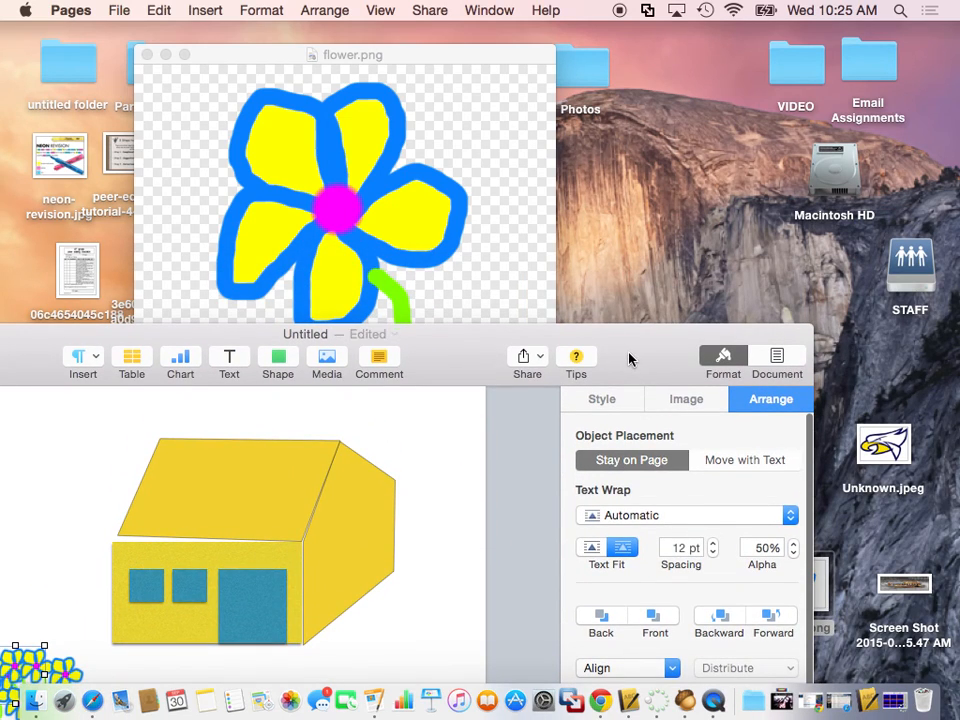
drag(629, 359, 423, 222)
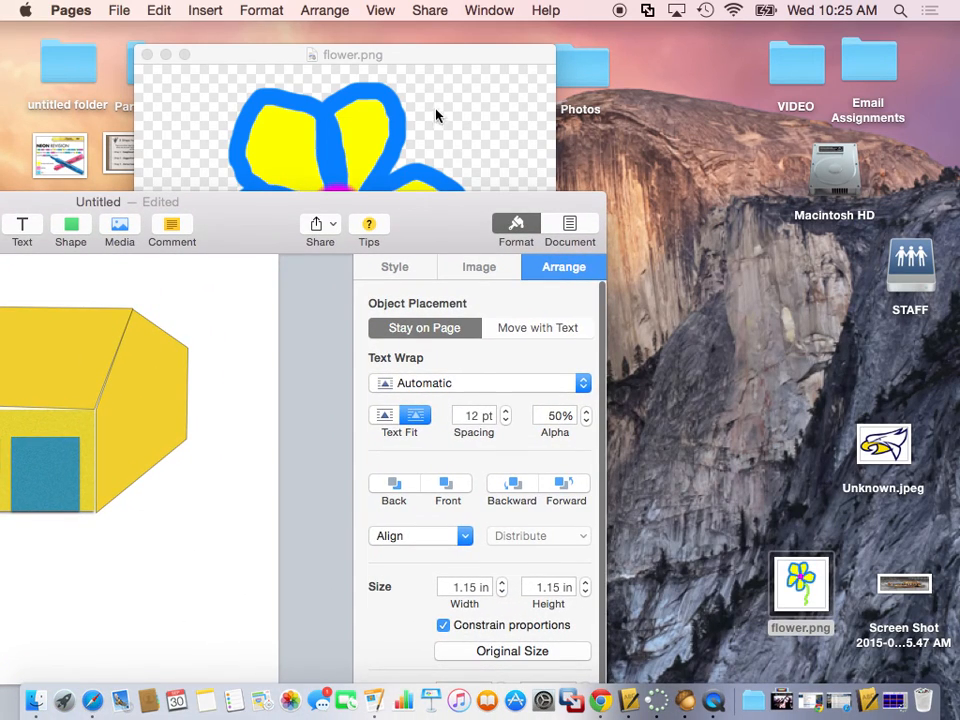